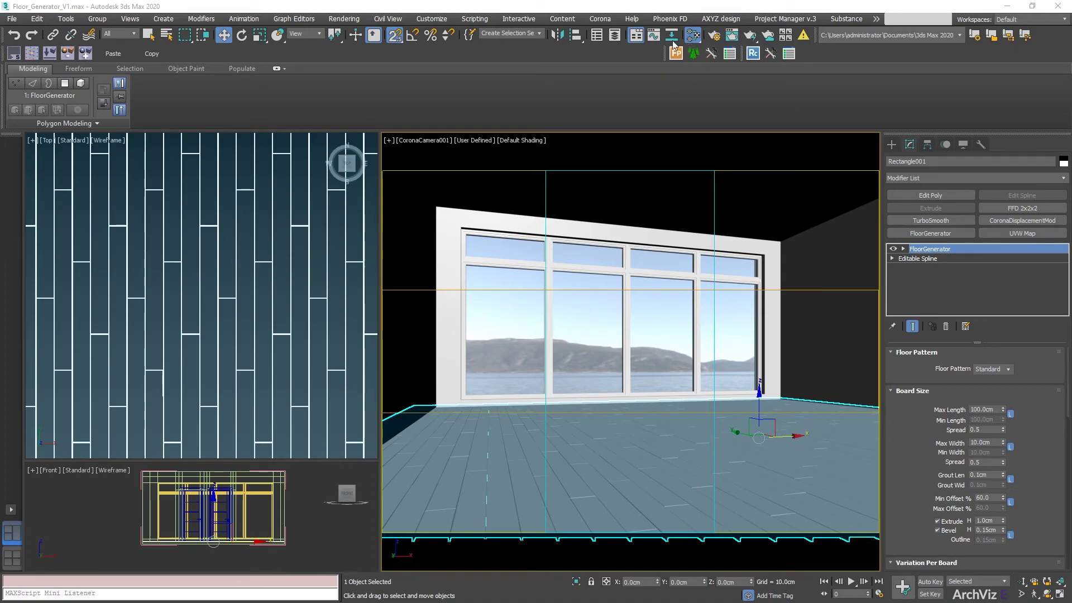
# Open the Slate Material Editor, add a MultiTexture map node from Maps > General, and show its parameters
pyautogui.click(693, 35)
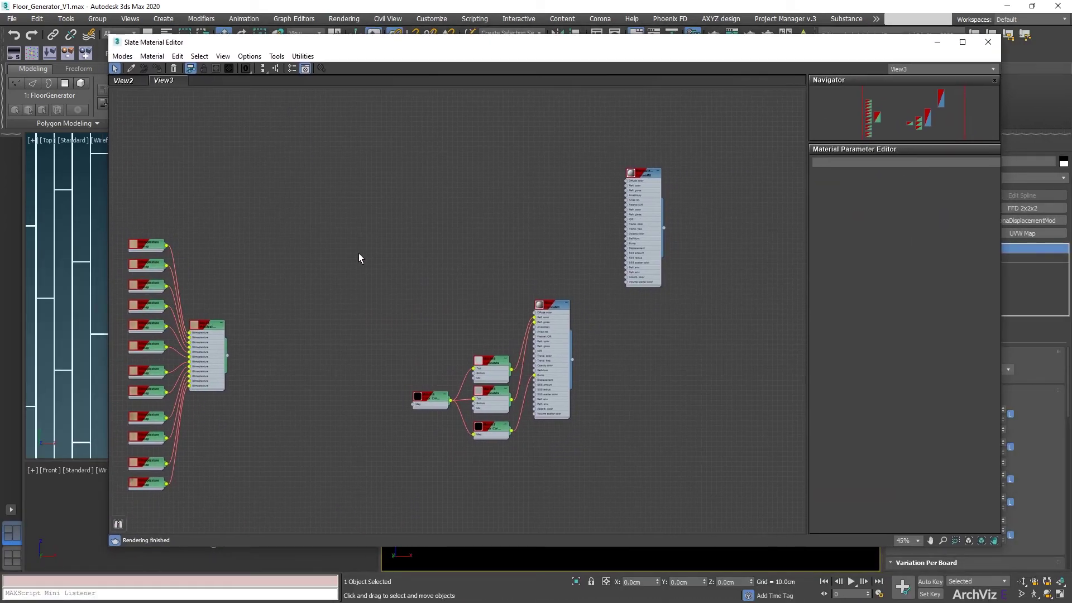
pyautogui.rightClick(363, 255)
pyautogui.moveTo(402, 303)
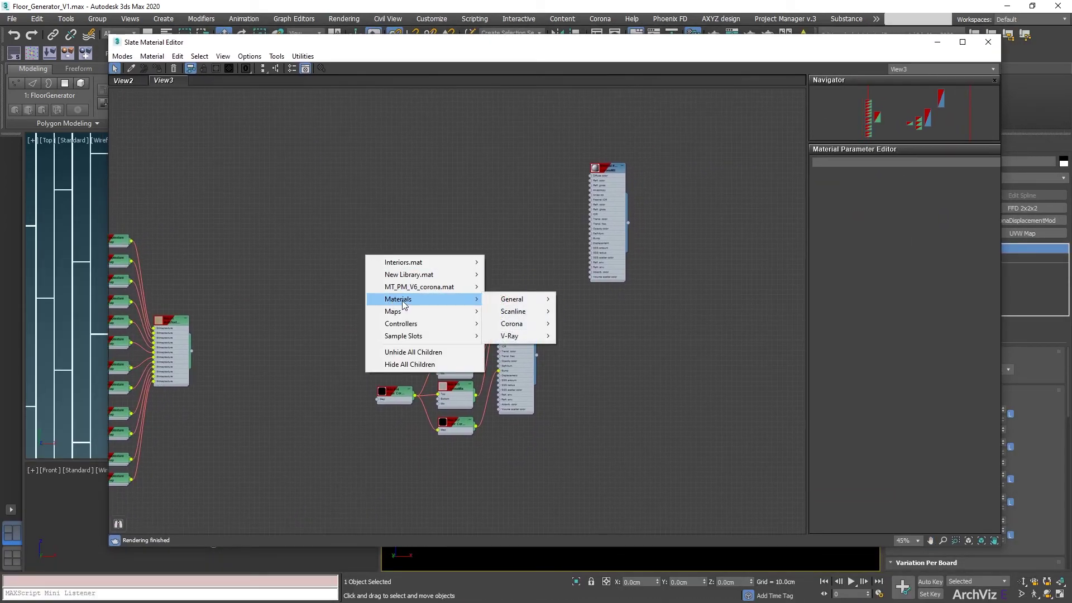
pyautogui.moveTo(529, 316)
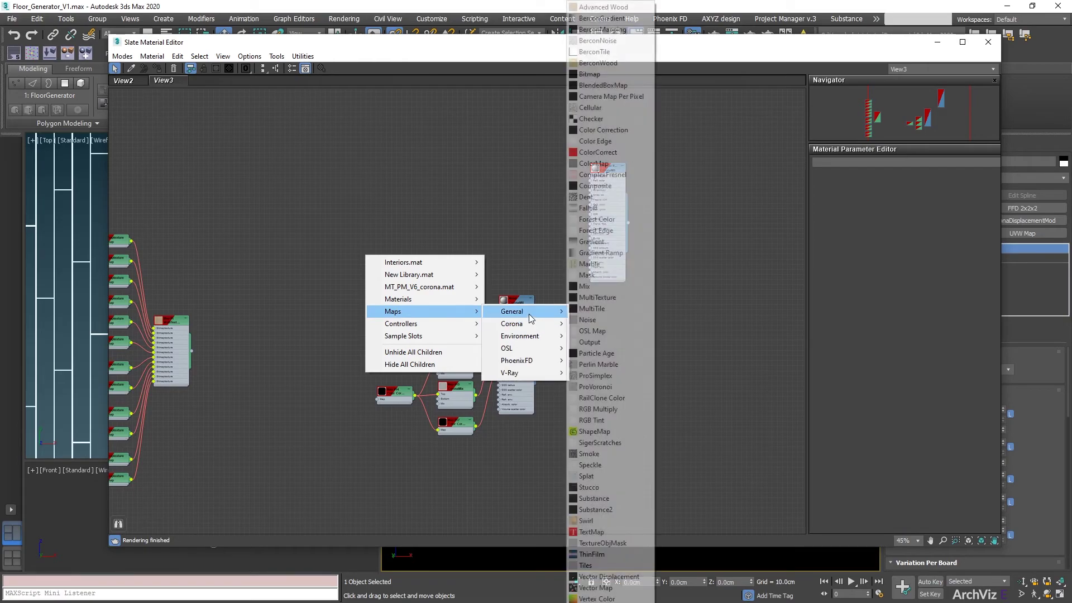
pyautogui.click(598, 297)
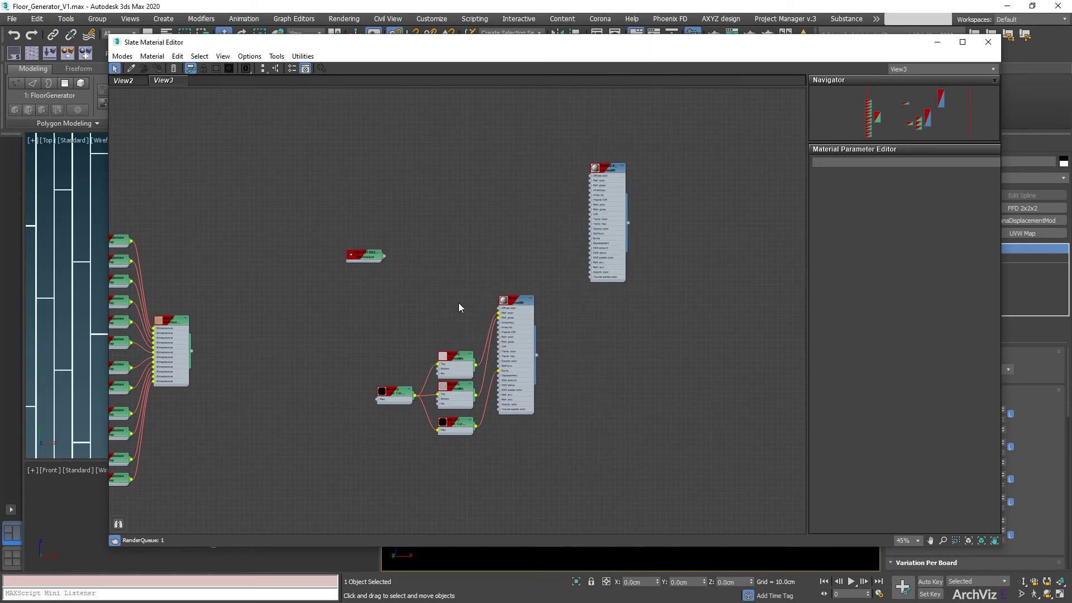
pyautogui.doubleClick(357, 255)
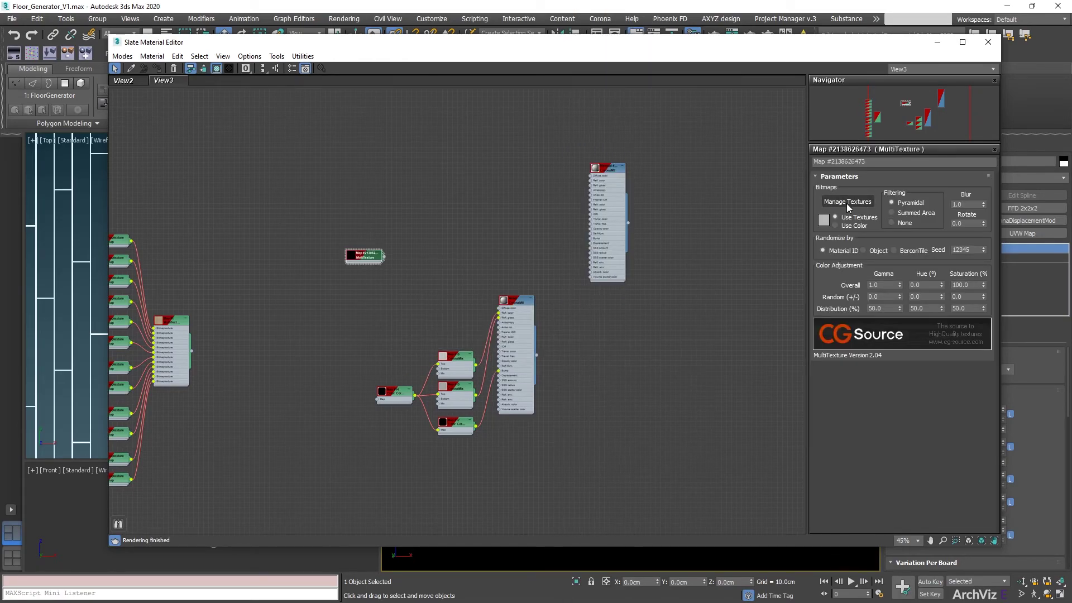
# Add ash floorboard textures 12 through 20 from CG Source Wood to the MultiTexture with Add Bitmap
pyautogui.click(848, 202)
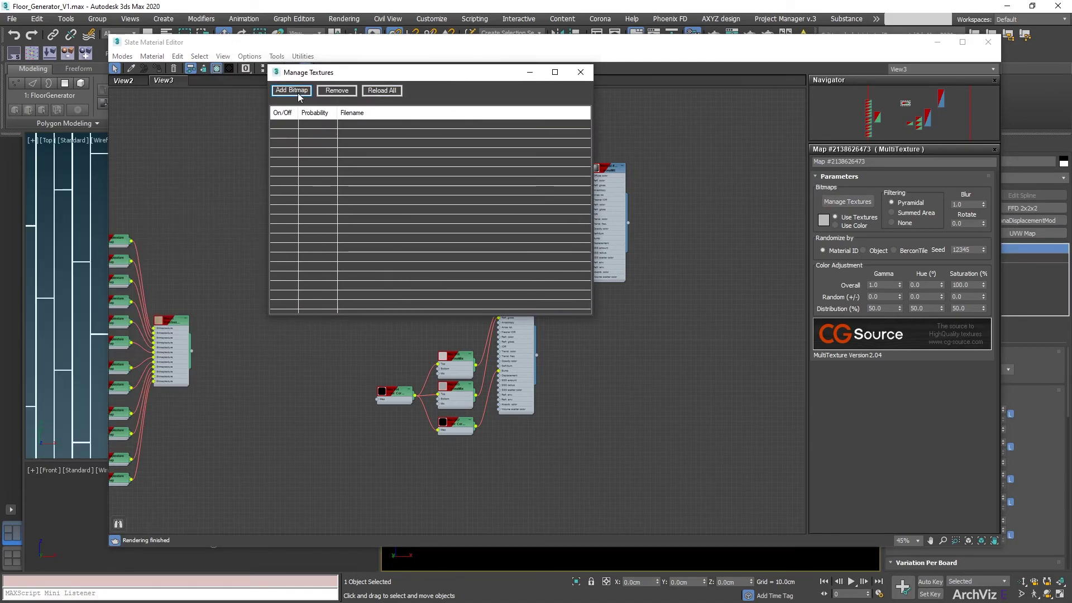
pyautogui.scroll(-5, 621, 358)
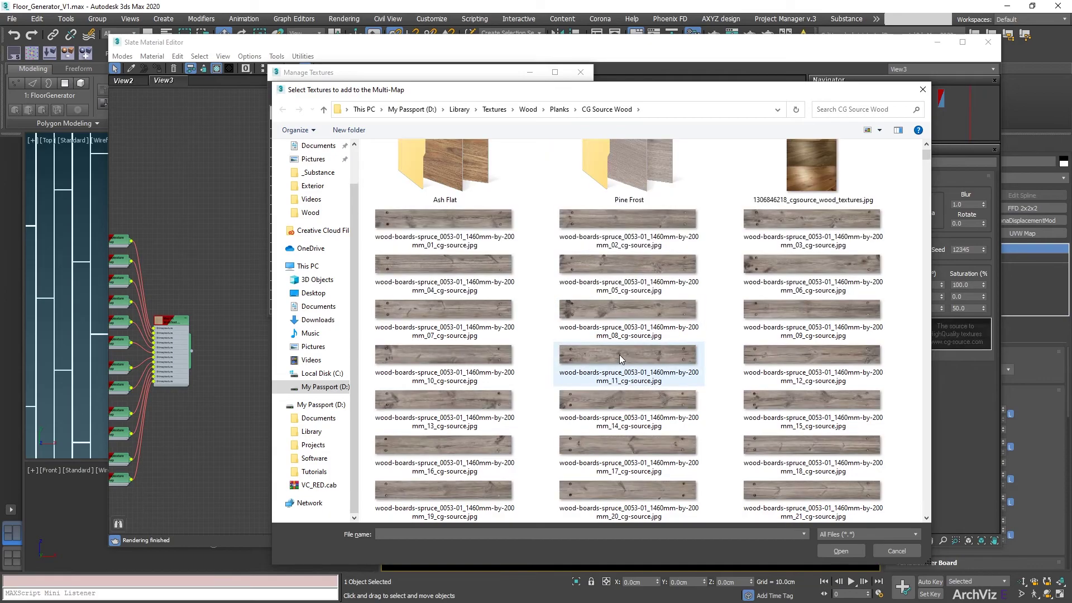
pyautogui.scroll(-10, 621, 358)
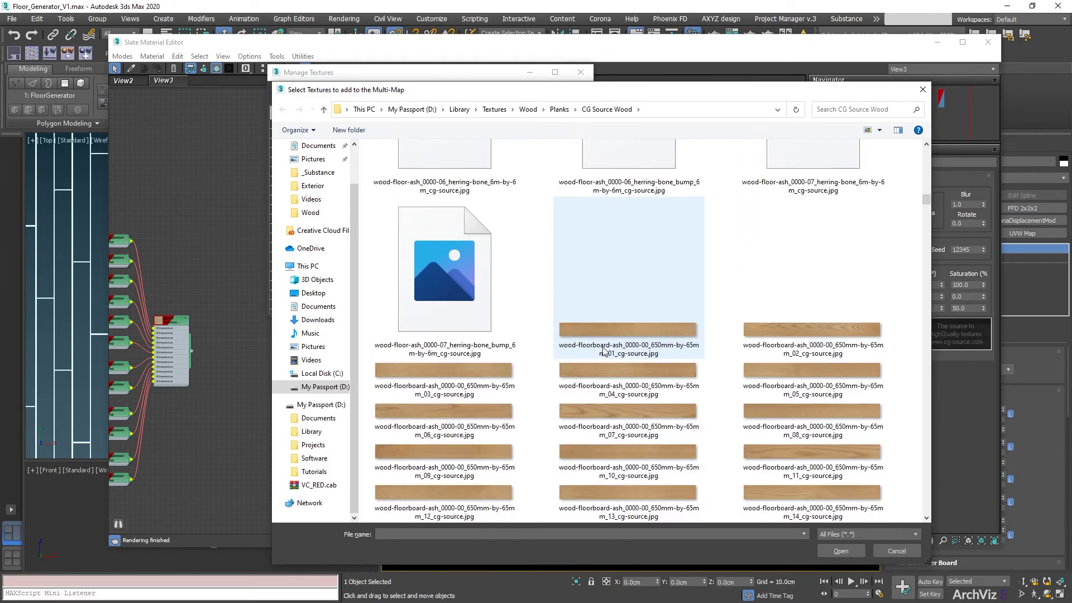
pyautogui.scroll(-2, 603, 350)
pyautogui.click(444, 261)
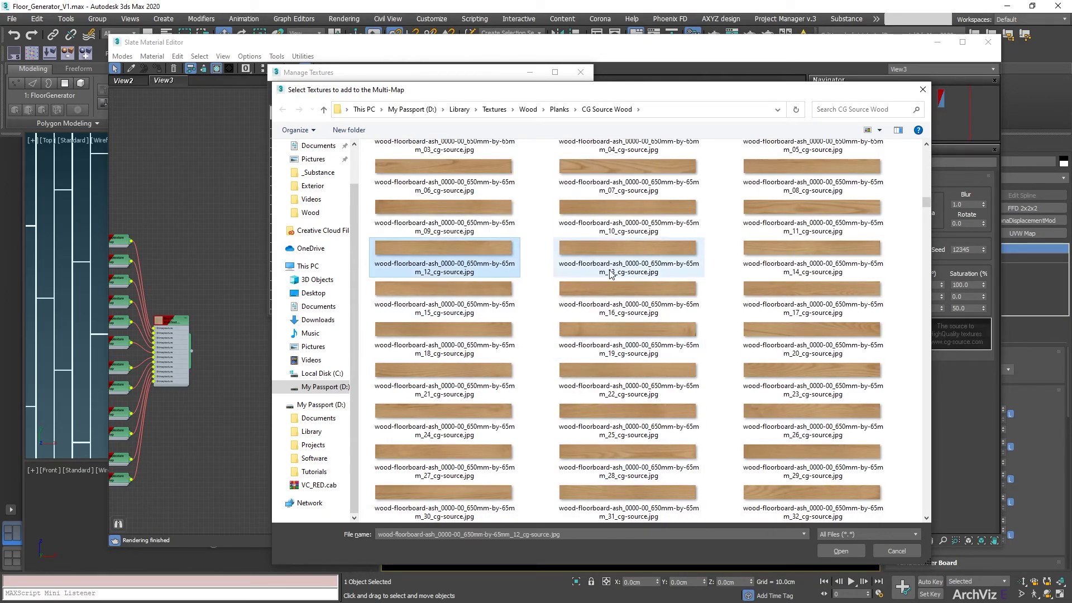
pyautogui.keyDown('shift'); pyautogui.click(813, 338); pyautogui.keyUp('shift')
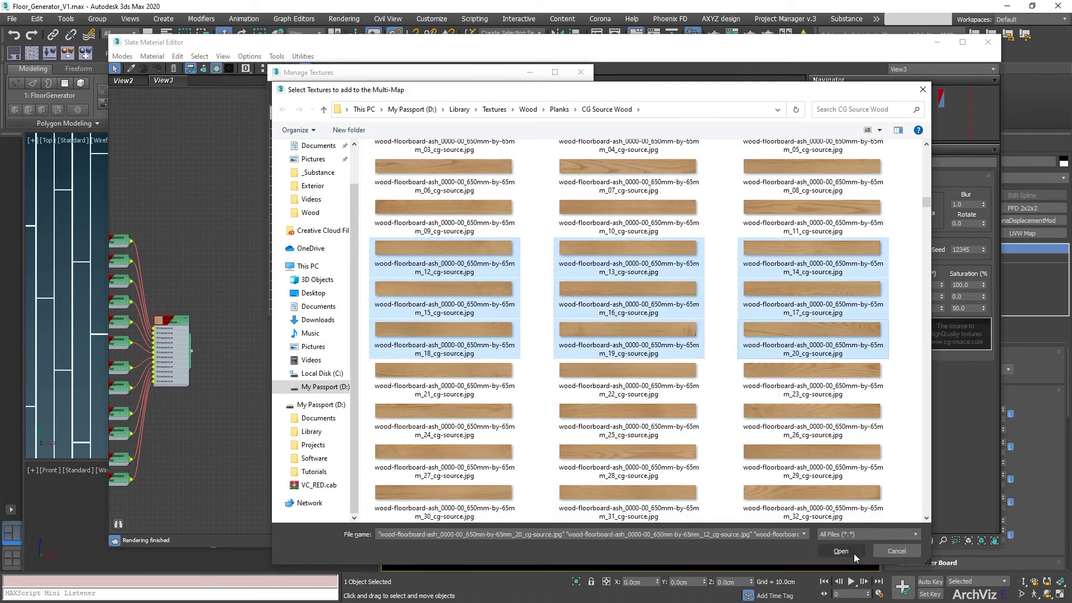
pyautogui.click(840, 551)
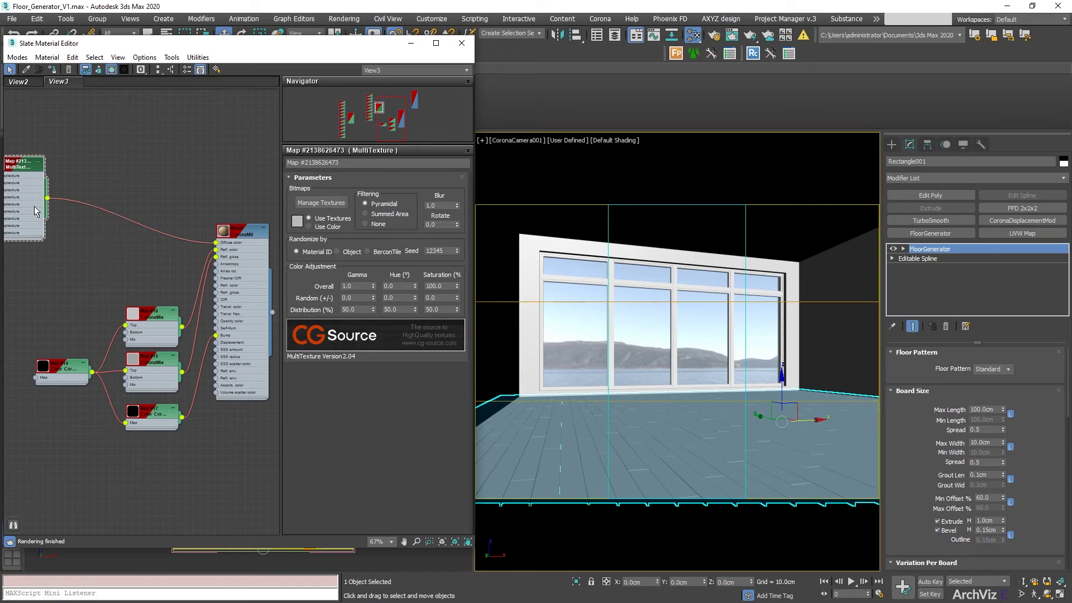
# Wire the MultiTexture output into the Color Correction Map input, then assign the Wood material to the floor
pyautogui.moveTo(49, 201); pyautogui.dragTo(34, 378)
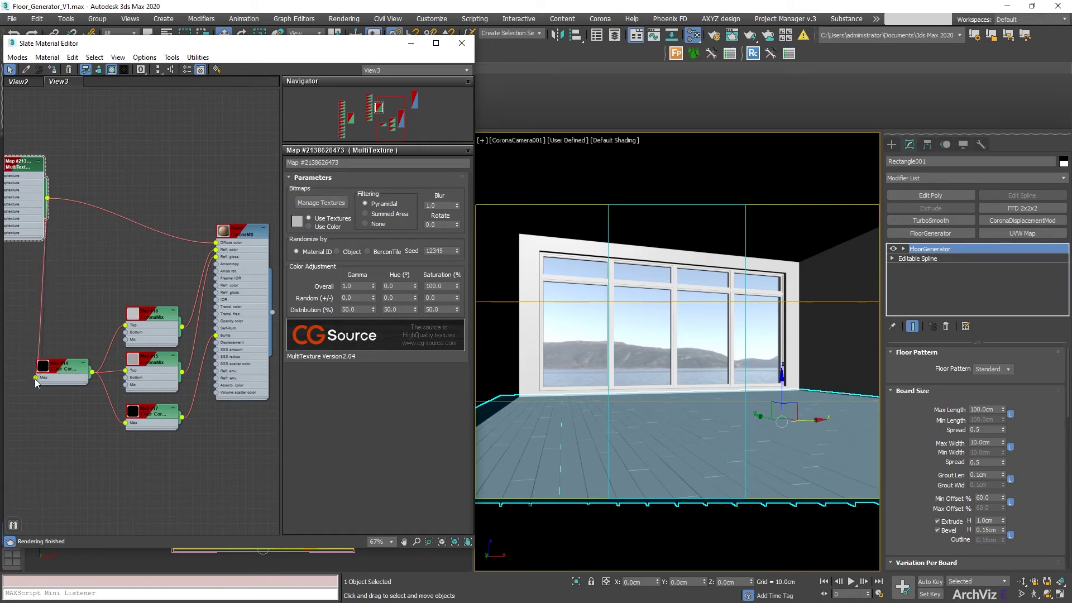
pyautogui.rightClick(238, 233)
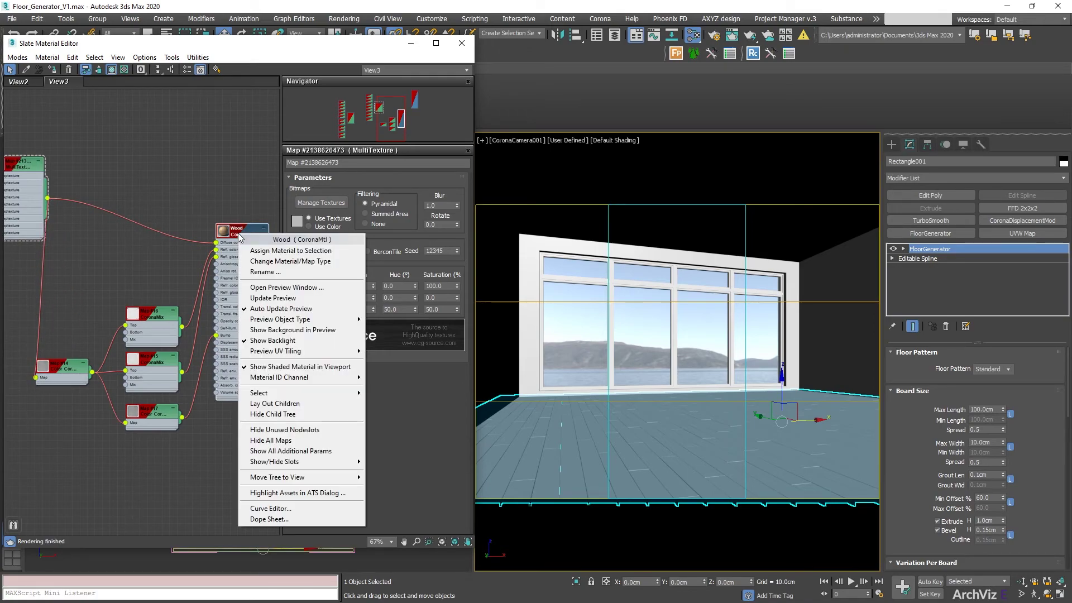
pyautogui.click(272, 251)
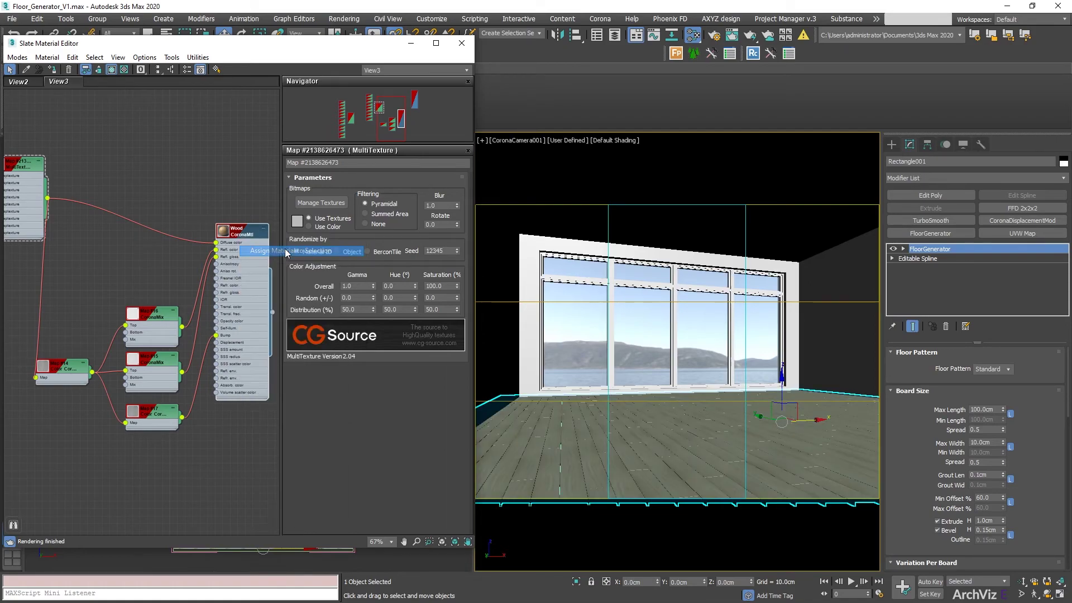
# Switch the camera viewport to Extended Viewports > Corona Interactive rendering
pyautogui.click(514, 143)
pyautogui.moveTo(642, 310)
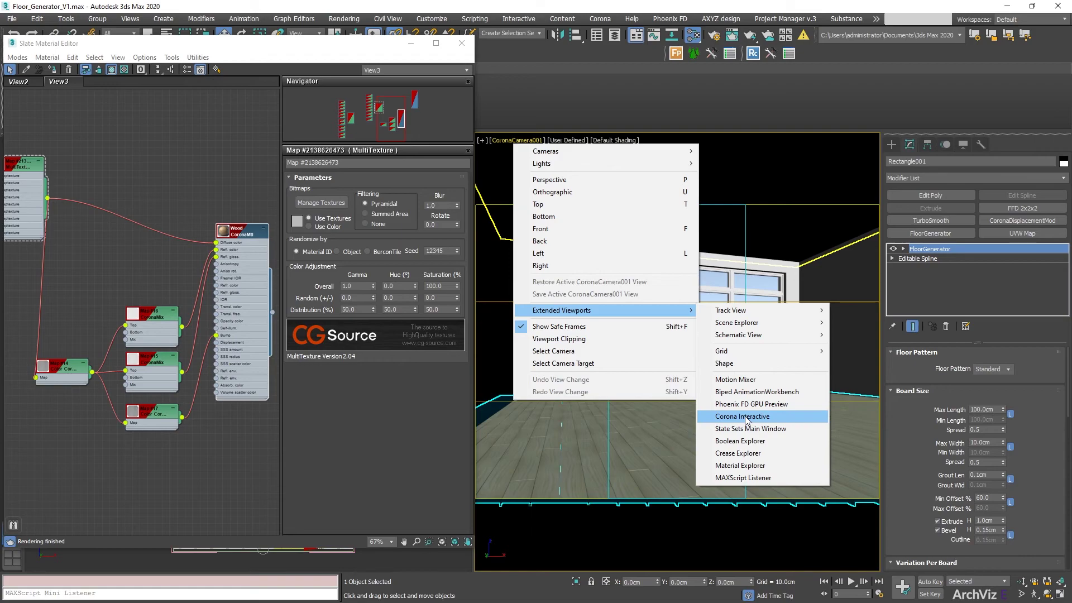
pyautogui.click(745, 418)
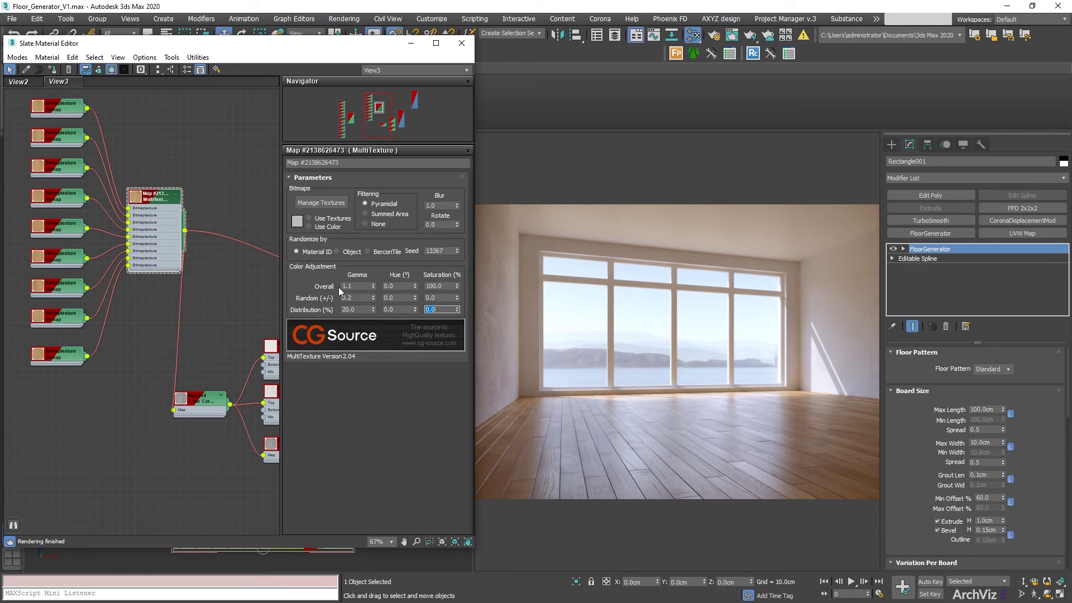
pyautogui.click(325, 204)
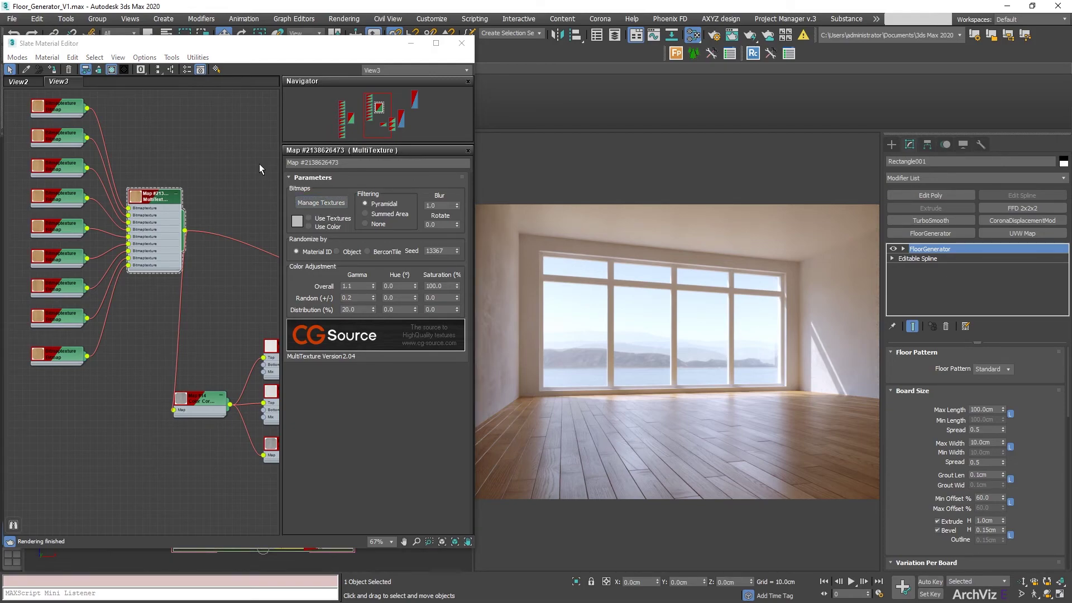
pyautogui.click(333, 218)
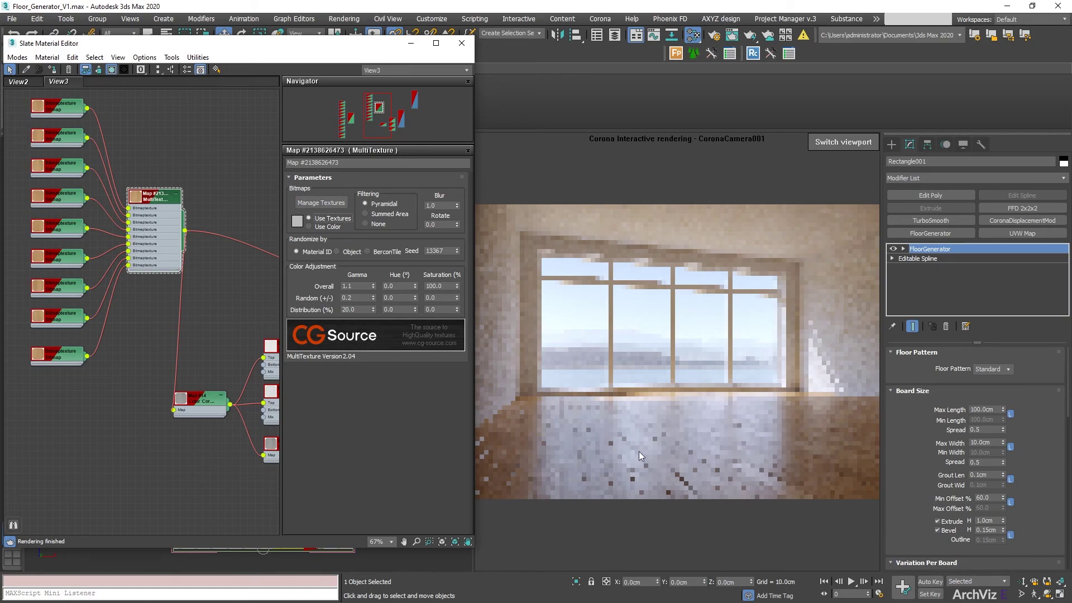
pyautogui.click(309, 226)
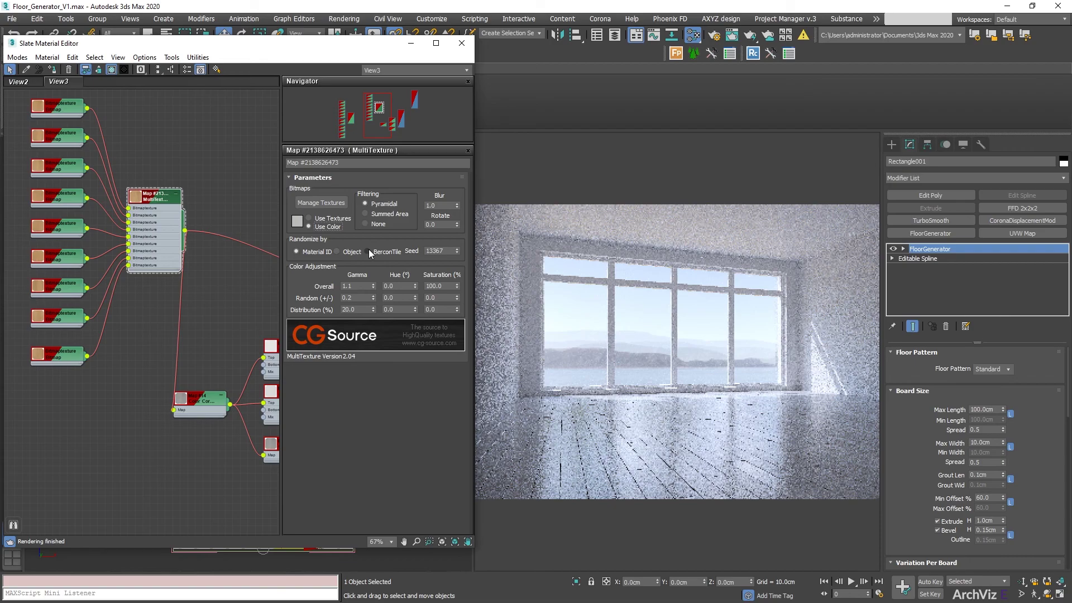
pyautogui.click(384, 204)
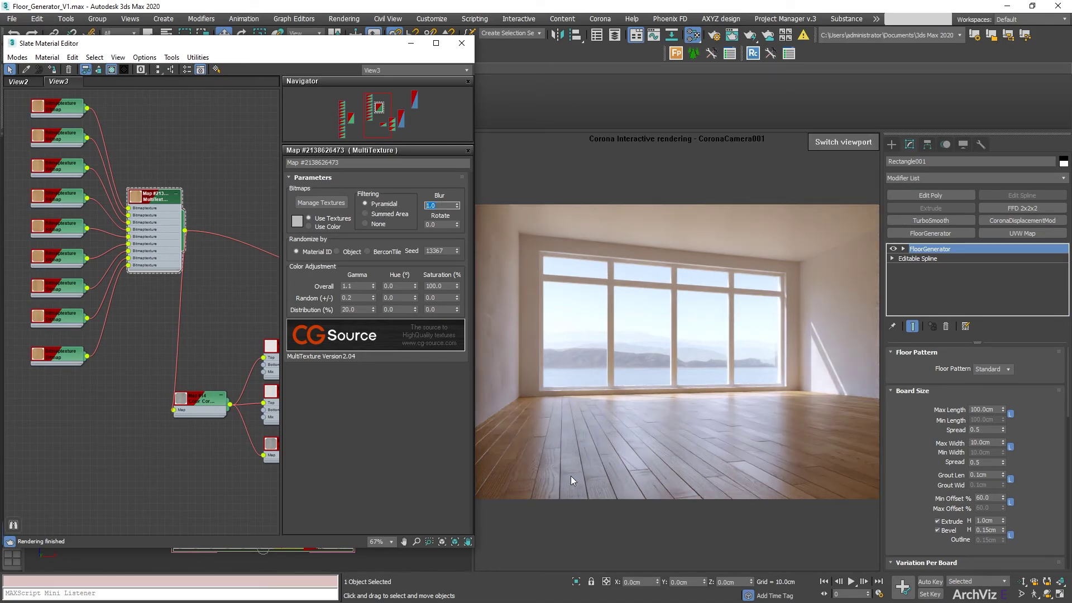
pyautogui.write('50')
pyautogui.press('Return')
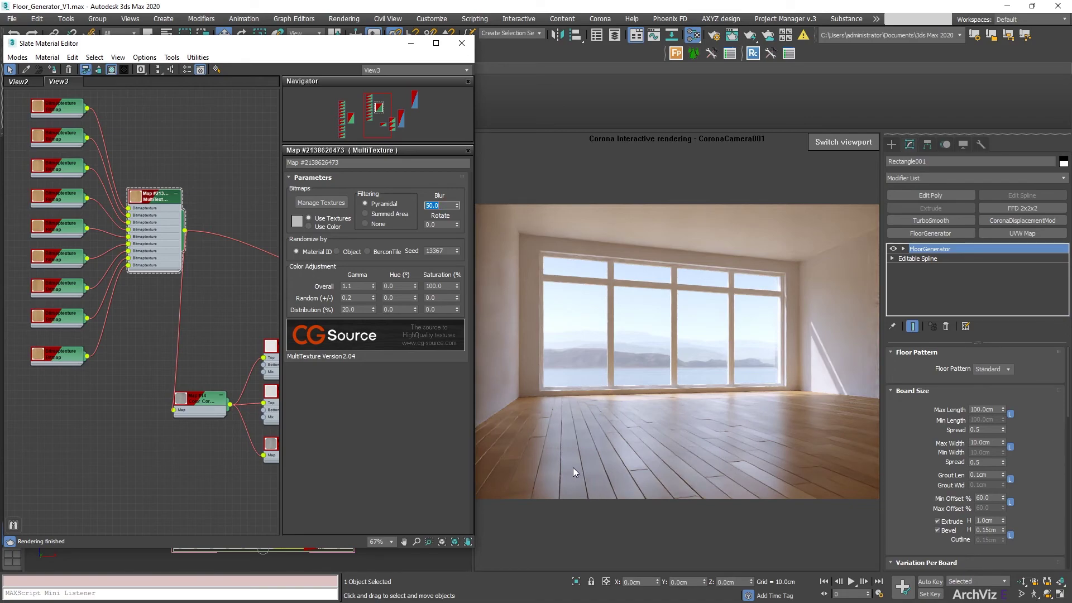
pyautogui.write('1')
pyautogui.press('Return')
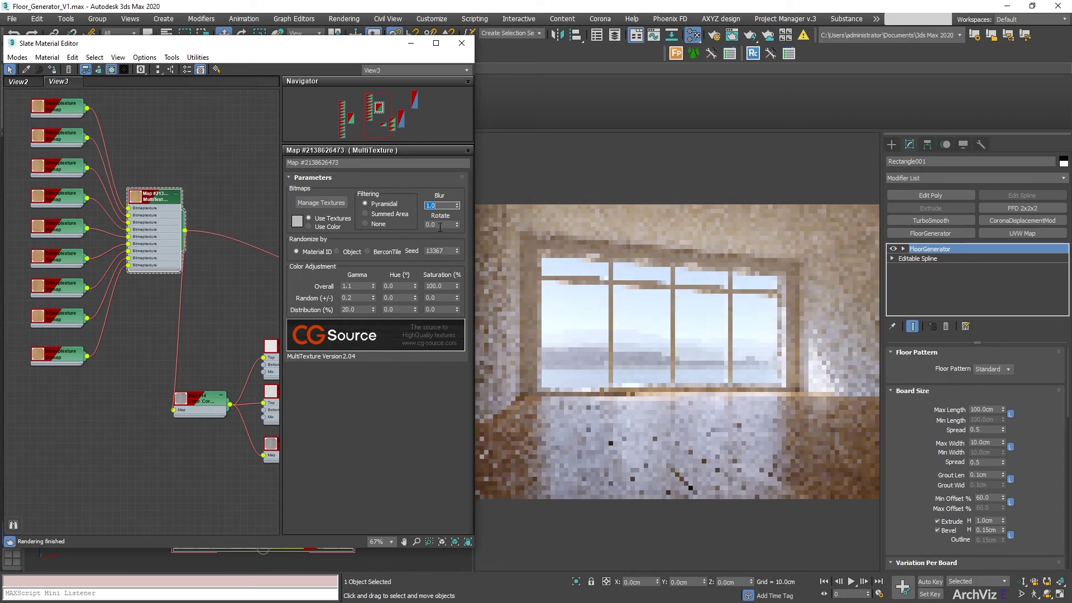
pyautogui.click(439, 225)
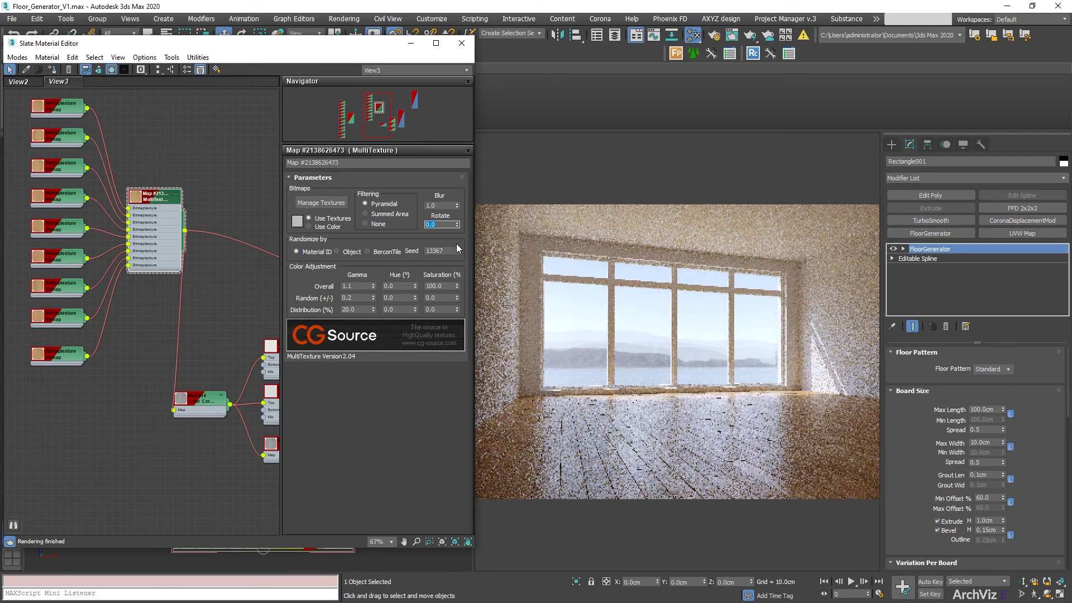
pyautogui.write('50')
pyautogui.press('Return')
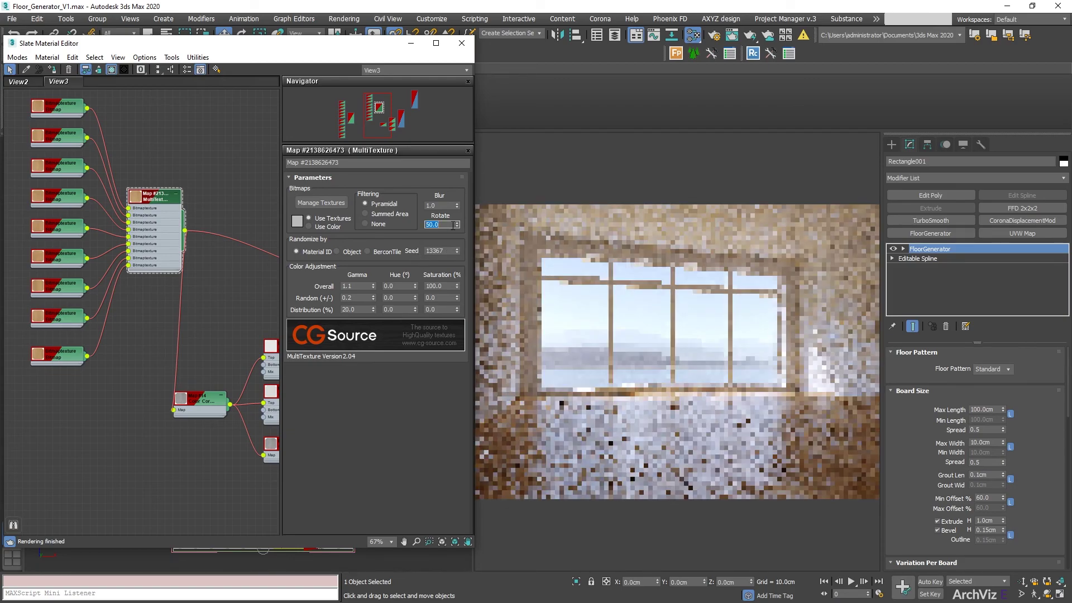
pyautogui.write('0')
pyautogui.press('Return')
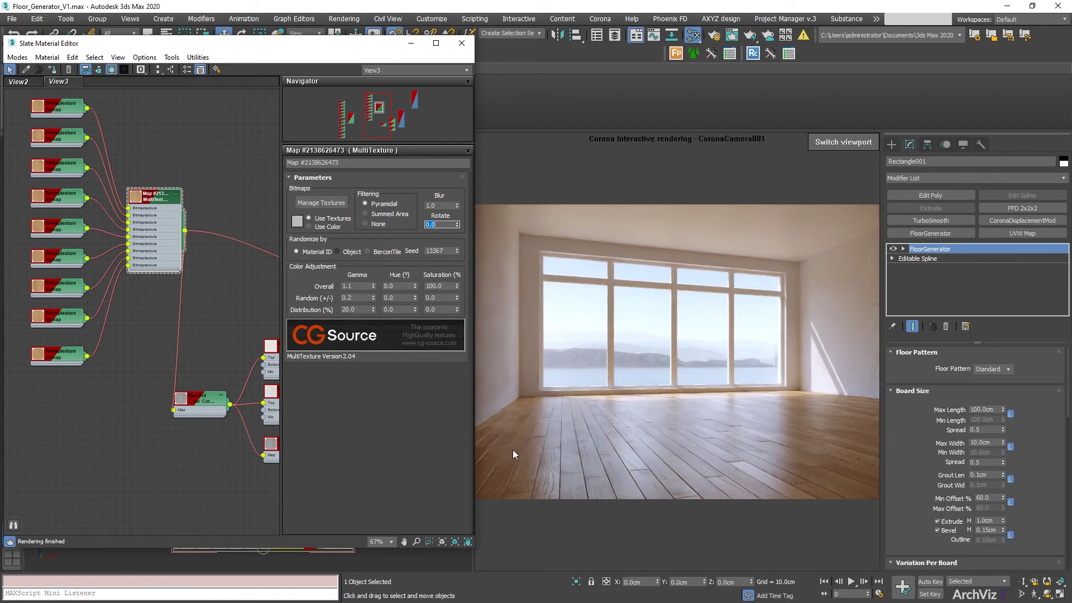
# Try Object and BerconTile for Randomize by, then settle on Material ID
pyautogui.click(337, 251)
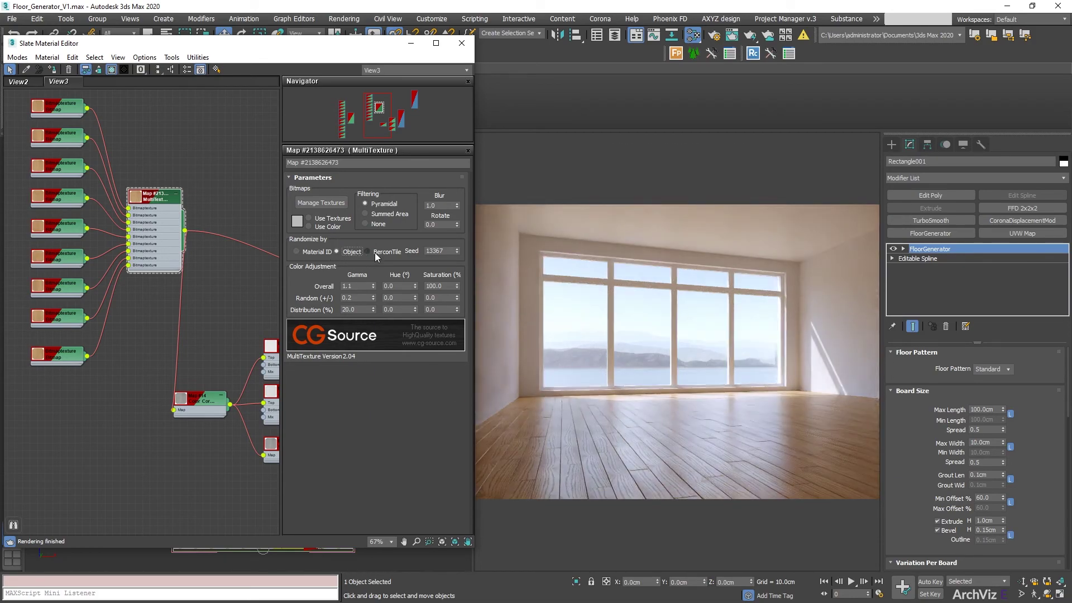
pyautogui.click(368, 252)
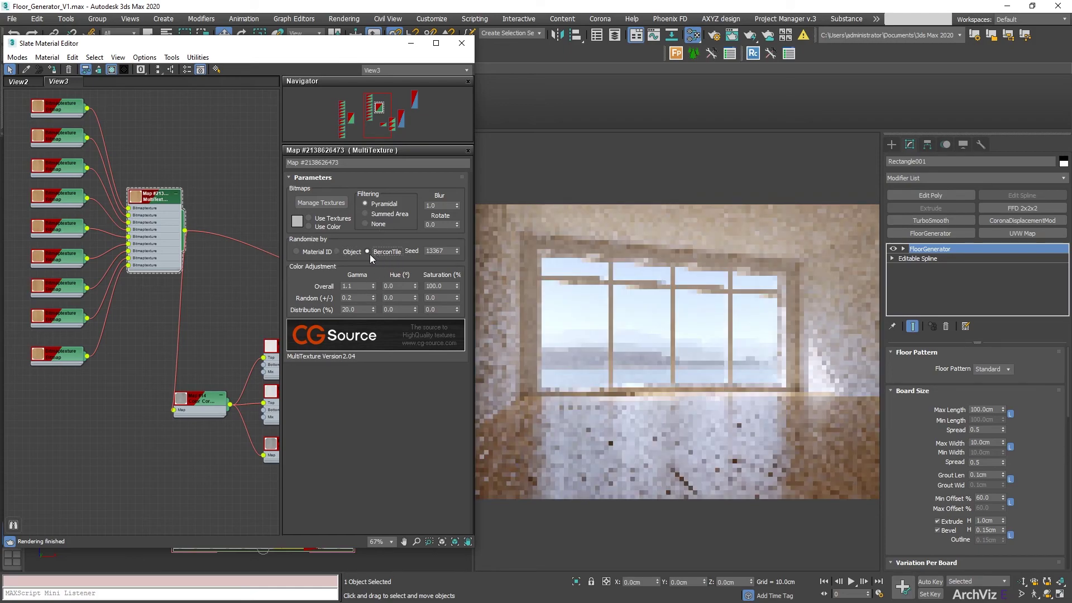
pyautogui.click(306, 251)
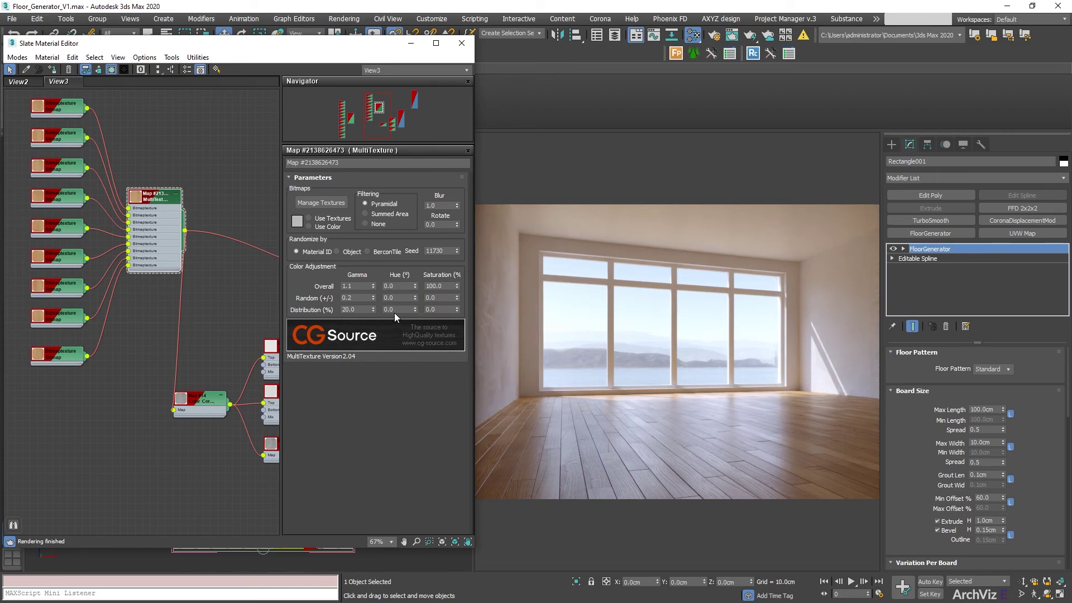
# Enter gamma overall 1.1, random 0.25 and distribution 50 in the MultiTexture Color Adjustment
pyautogui.click(357, 286)
pyautogui.write('1')
pyautogui.press('Return')
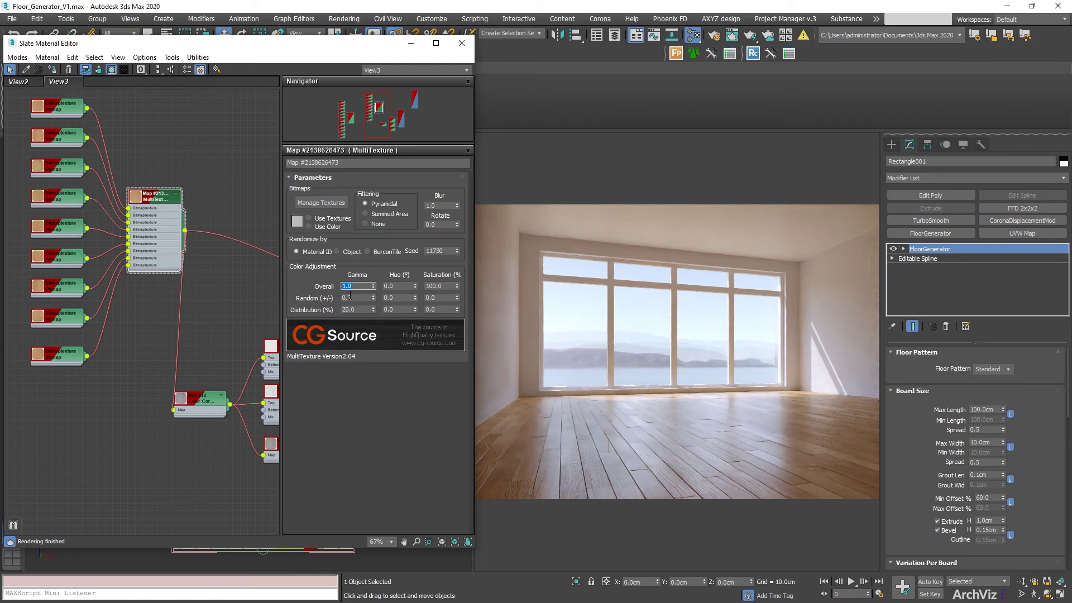
pyautogui.write('1')
pyautogui.press('Return')
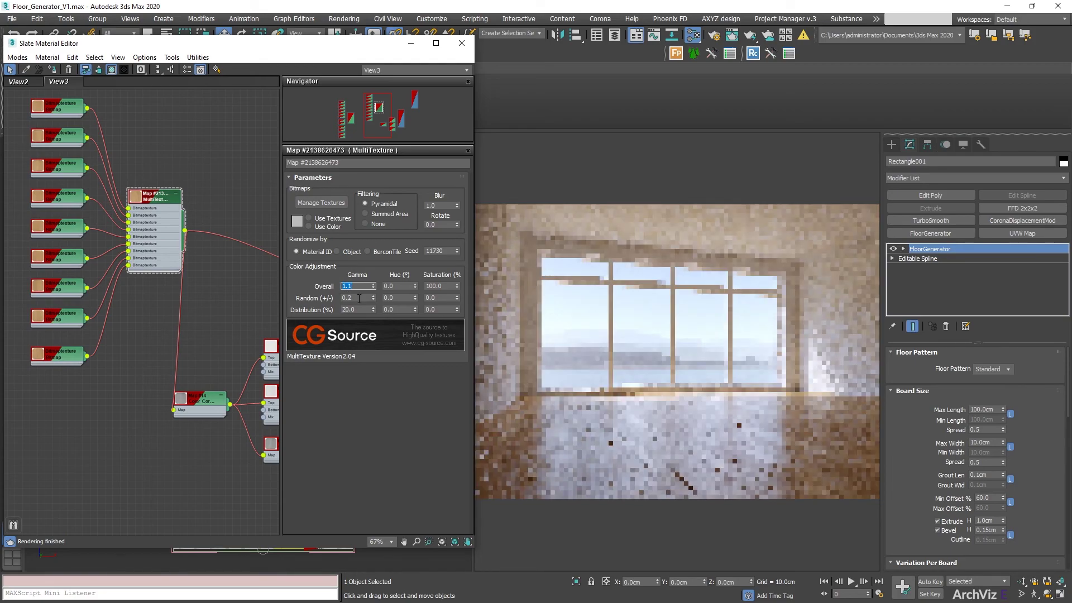
pyautogui.press('Tab')
pyautogui.write('0.25')
pyautogui.press('Return')
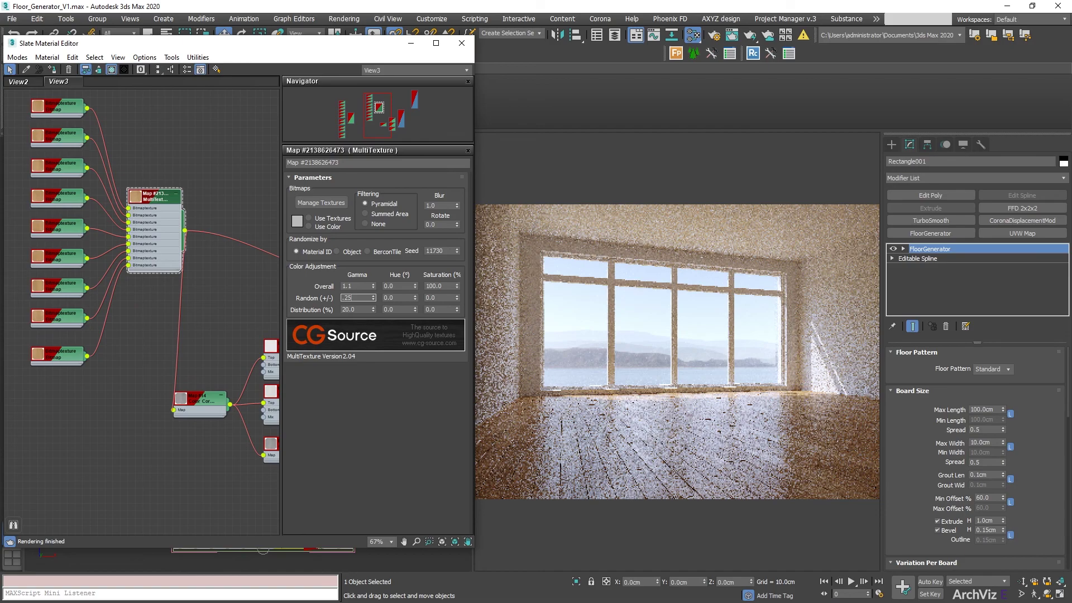
pyautogui.press('Tab')
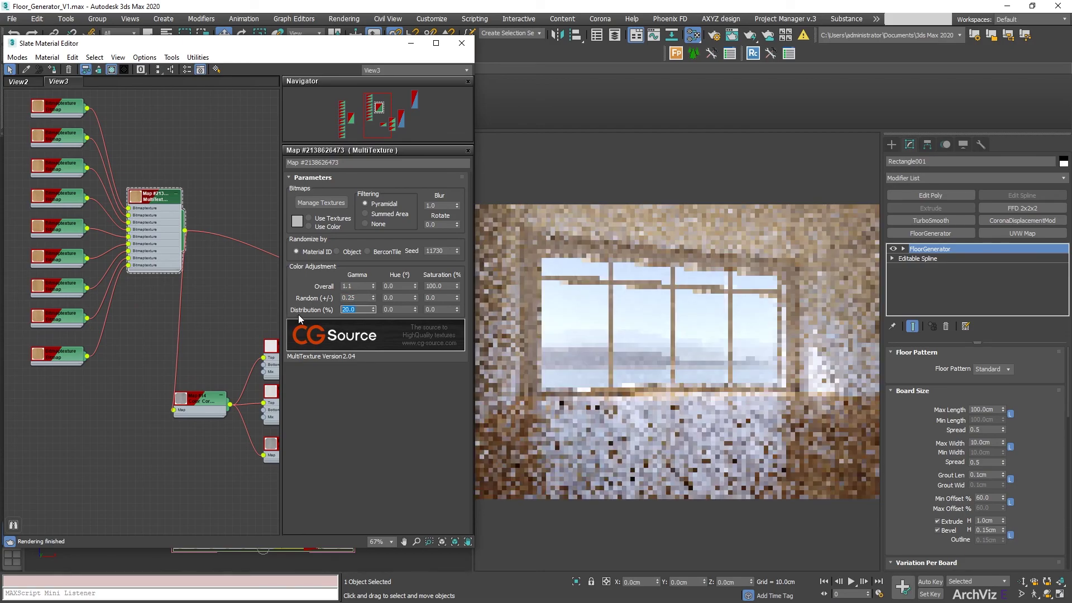
pyautogui.write('50')
pyautogui.press('Return')
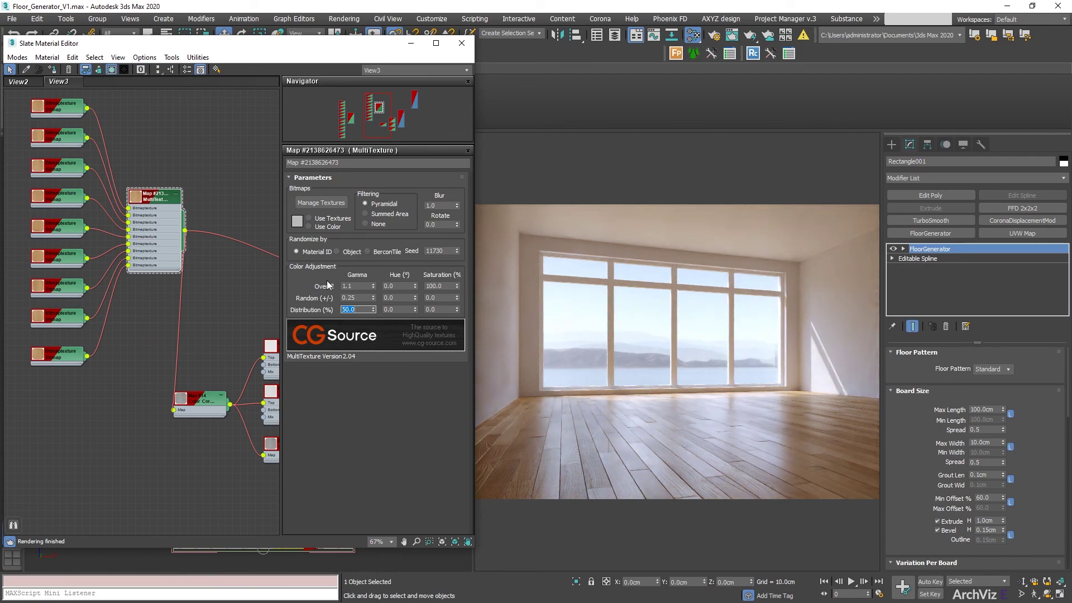
# Revise the overall gamma, testing 2.0 before settling on 1.2
pyautogui.hotkey('shift', 'Tab')
pyautogui.write('2')
pyautogui.press('Return')
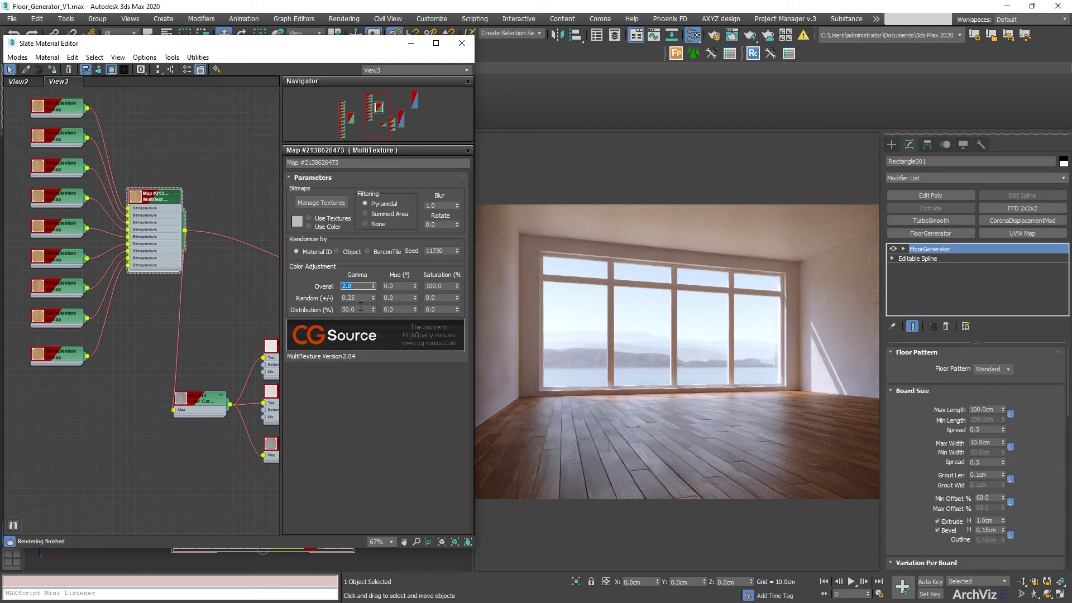
pyautogui.write('1.2')
pyautogui.press('Return')
pyautogui.press('Tab')
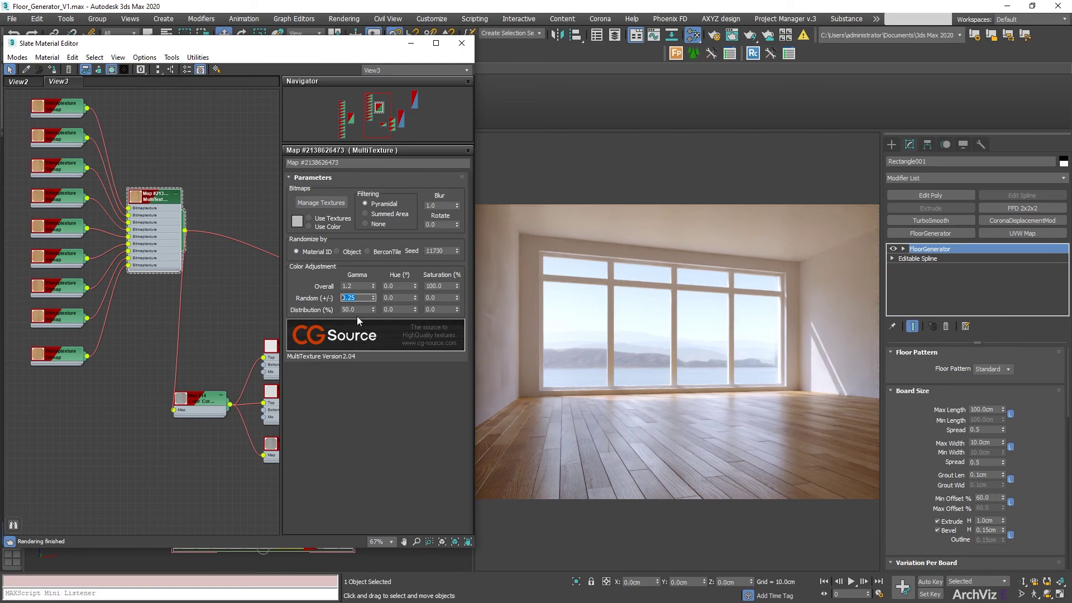
# Test overall hue shifts of 50 and -50, then settle on -5
pyautogui.click(402, 286)
pyautogui.write('50')
pyautogui.press('Return')
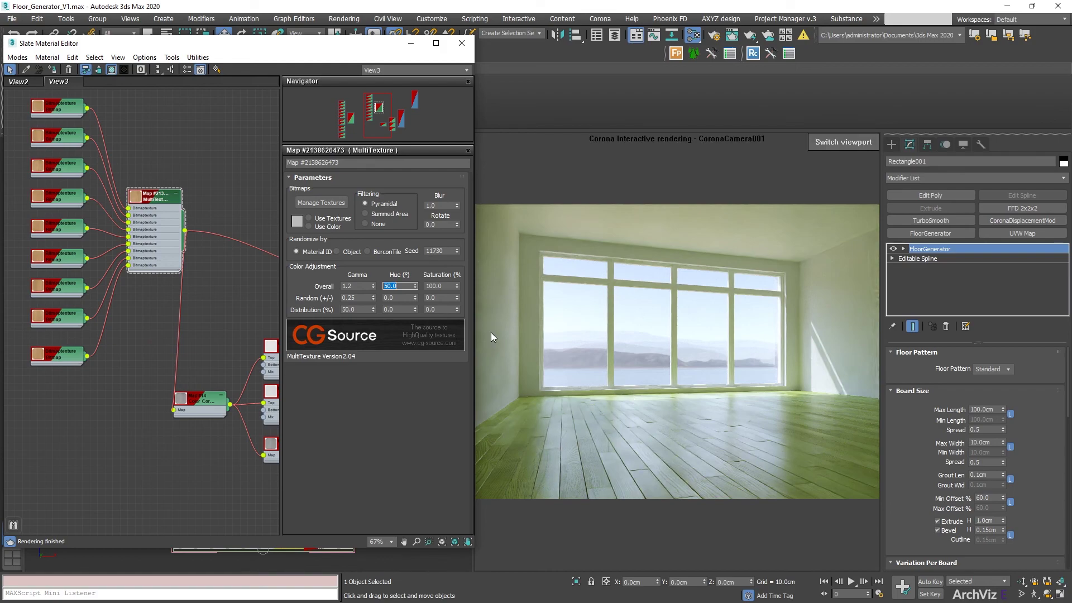
pyautogui.write('-50')
pyautogui.press('Return')
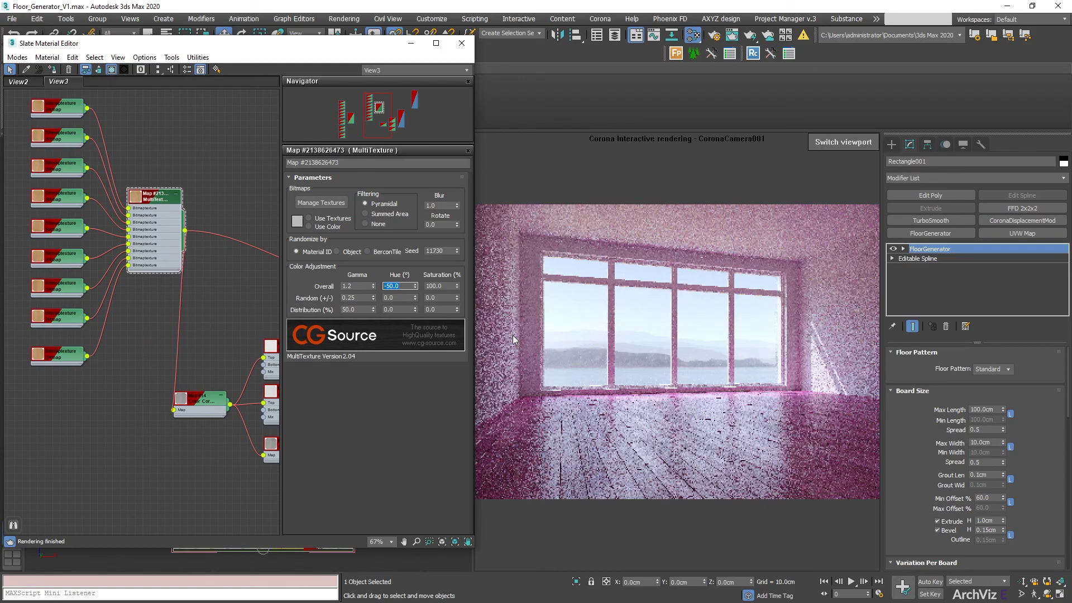
pyautogui.write('-')
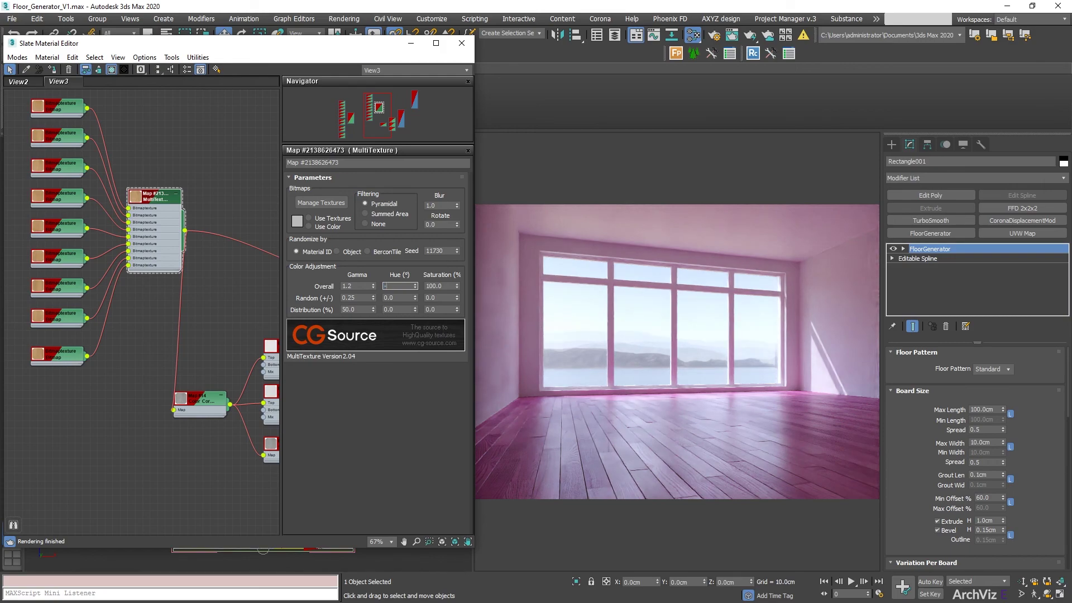
pyautogui.write('5')
pyautogui.press('Return')
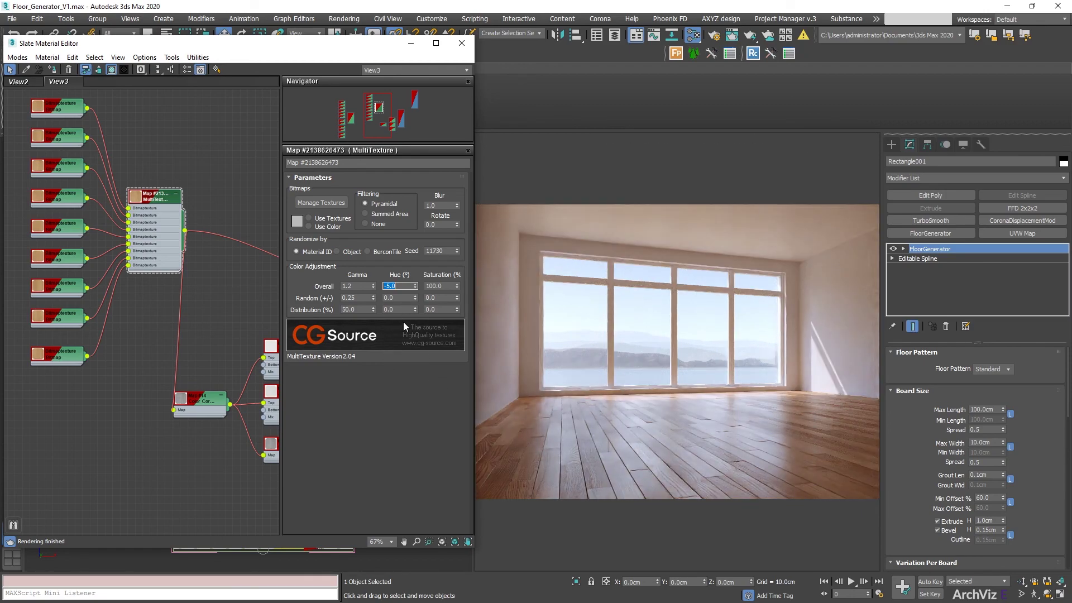
# Set hue random variation to 5 and hue distribution to 50 percent
pyautogui.click(400, 296)
pyautogui.press('Return')
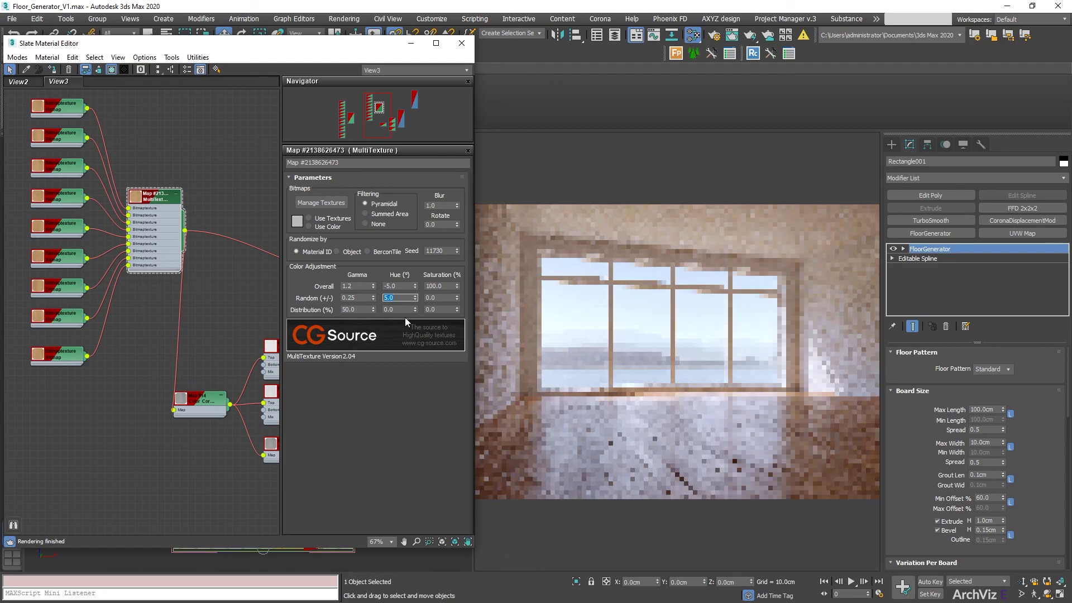
pyautogui.click(405, 310)
pyautogui.write('50')
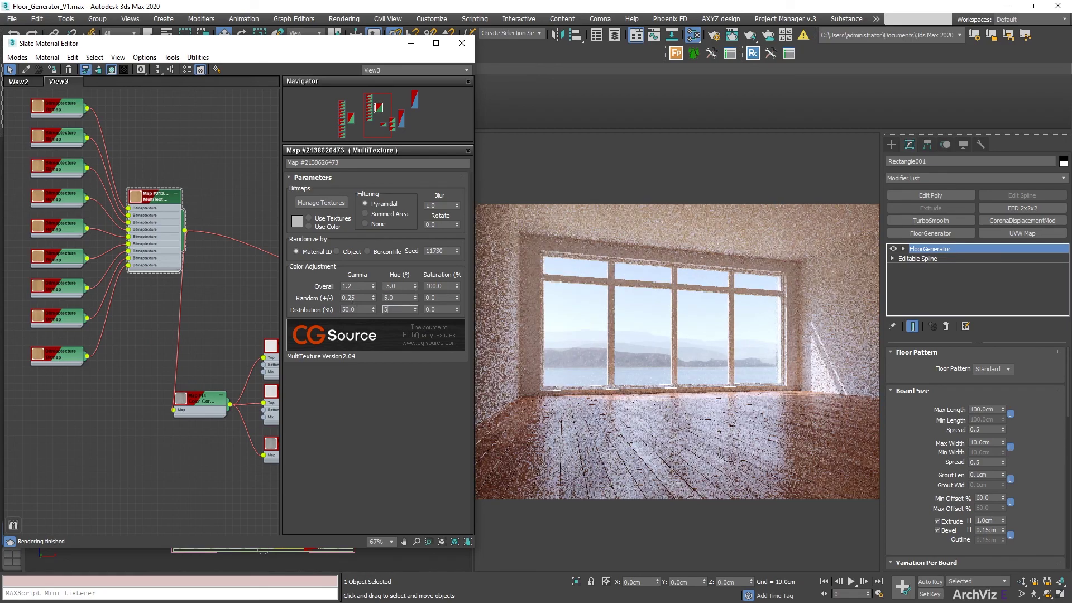
pyautogui.press('Return')
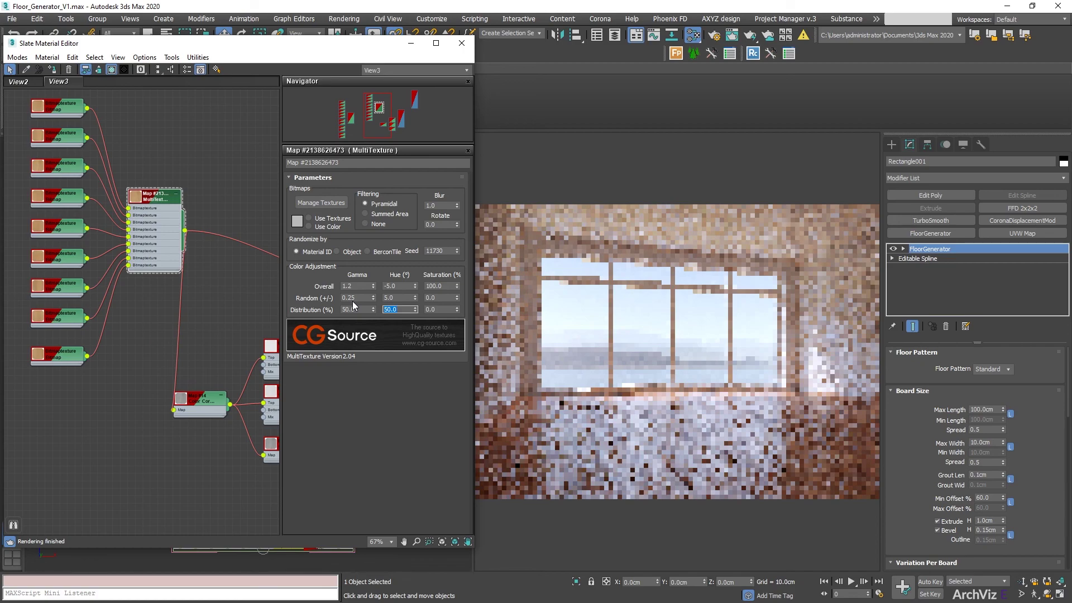
# Try saturation overall 50, random 50 and distribution 60 in Color Adjustment
pyautogui.click(441, 286)
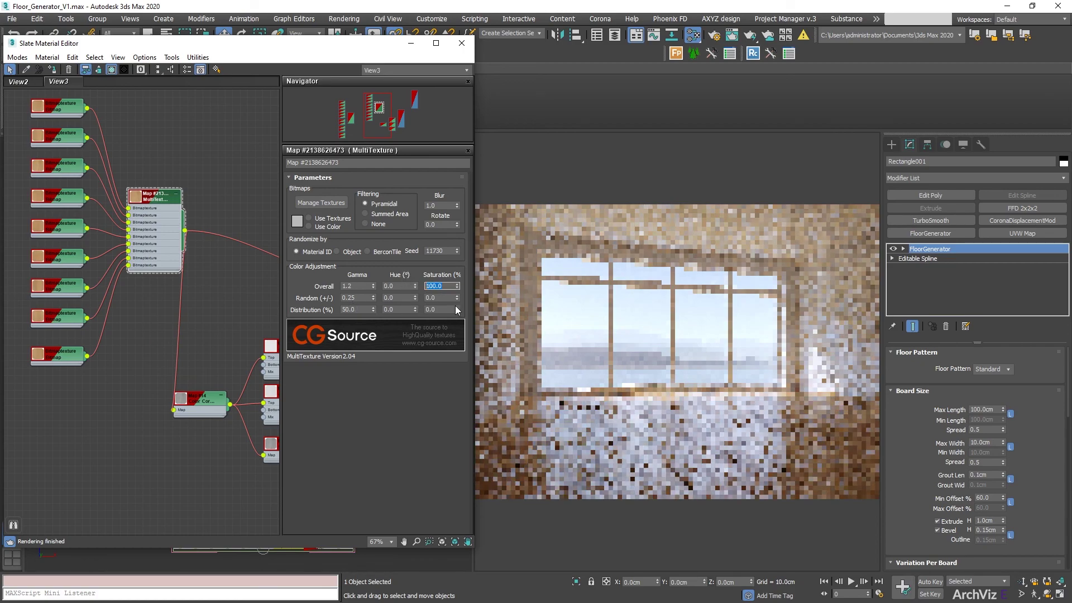
pyautogui.write('50')
pyautogui.press('Return')
pyautogui.click(443, 298)
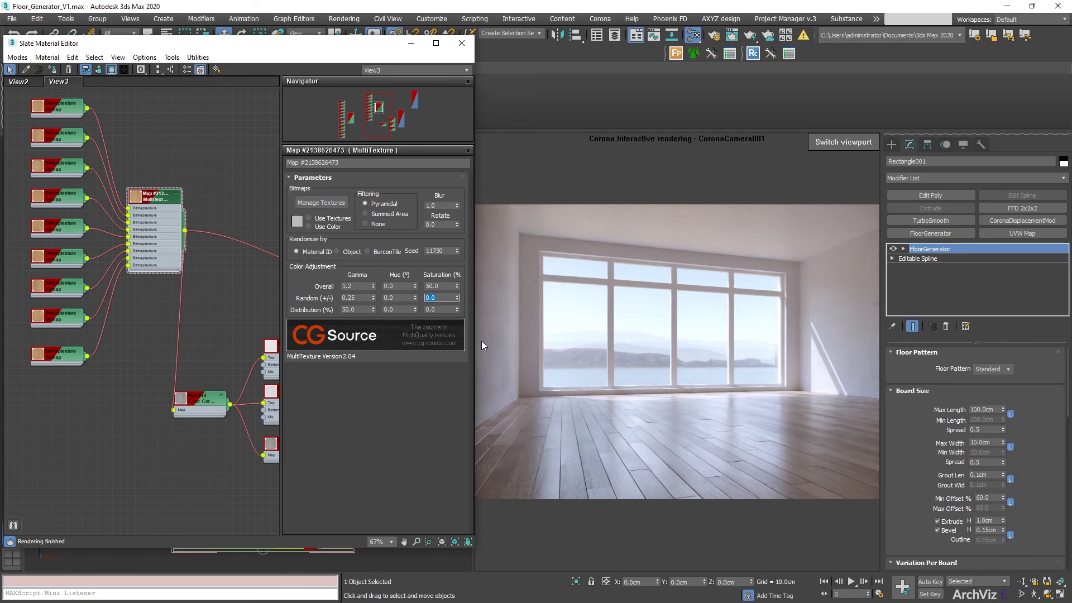
pyautogui.write('50')
pyautogui.press('Return')
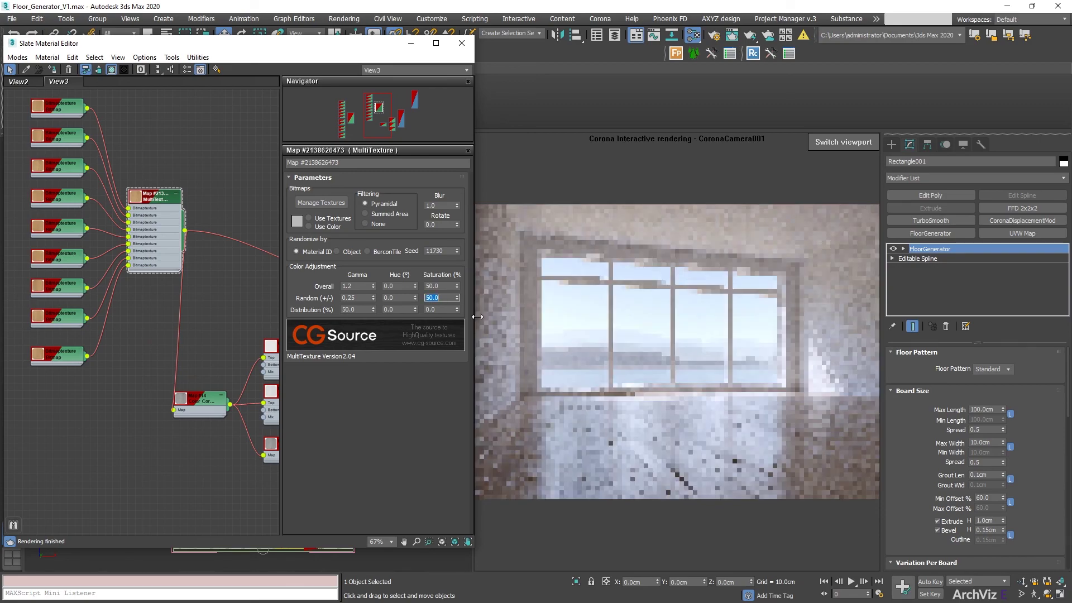
pyautogui.press('Tab')
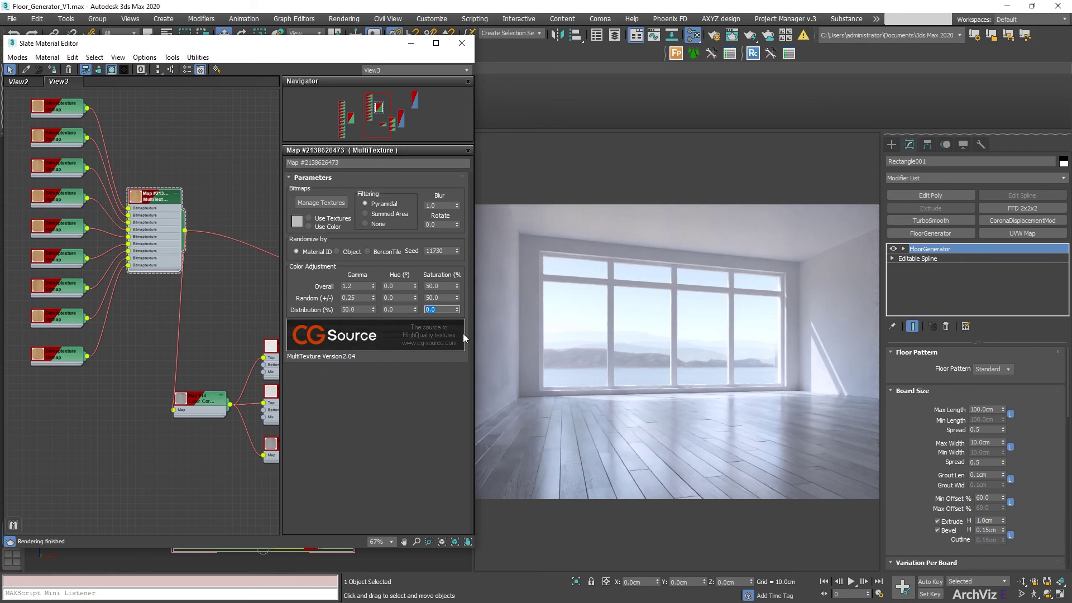
pyautogui.write('60')
pyautogui.hotkey('shift', 'Tab')
# Test random saturation values 1, 150 and 200, settling on 10
pyautogui.write('1')
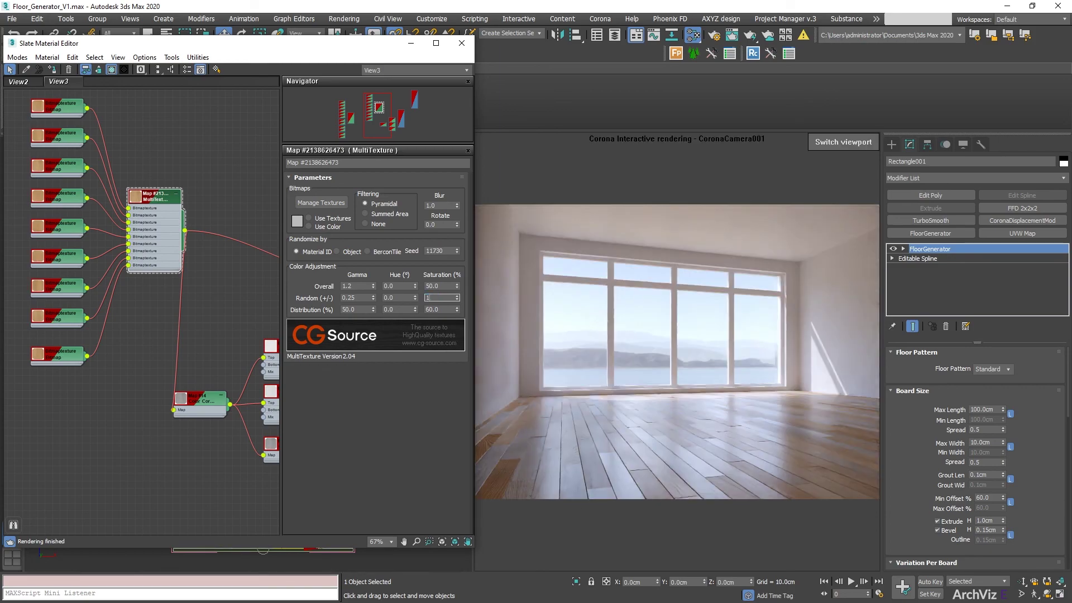
pyautogui.press('Return')
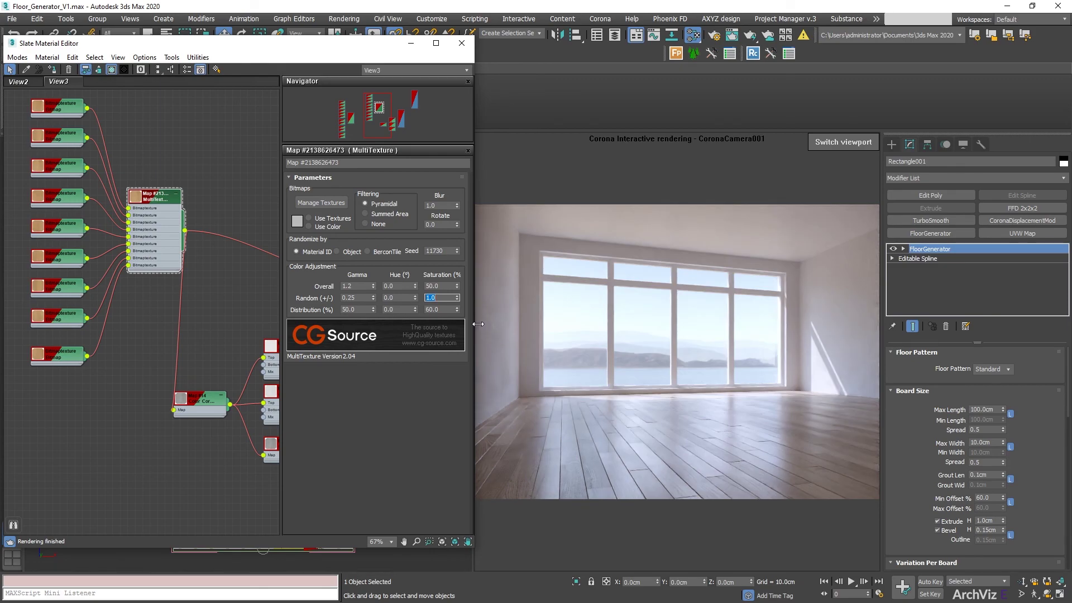
pyautogui.write('150')
pyautogui.press('Return')
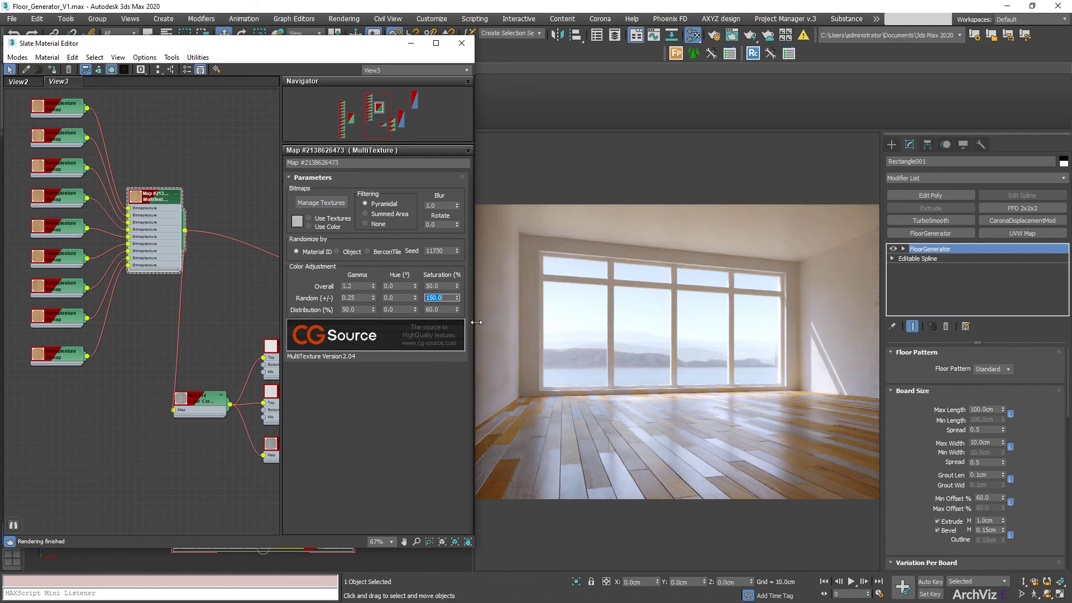
pyautogui.write('200')
pyautogui.press('Return')
pyautogui.write('10')
pyautogui.press('Return')
# Set saturation overall to 99 and saturation distribution to 10 percent
pyautogui.click(441, 285)
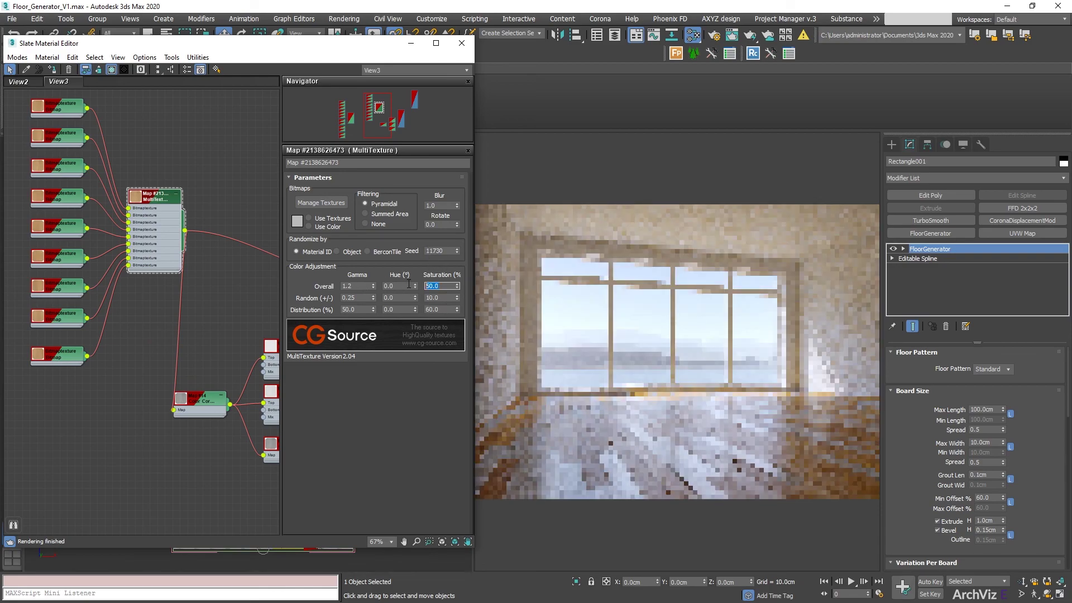
pyautogui.write('99')
pyautogui.press('Tab')
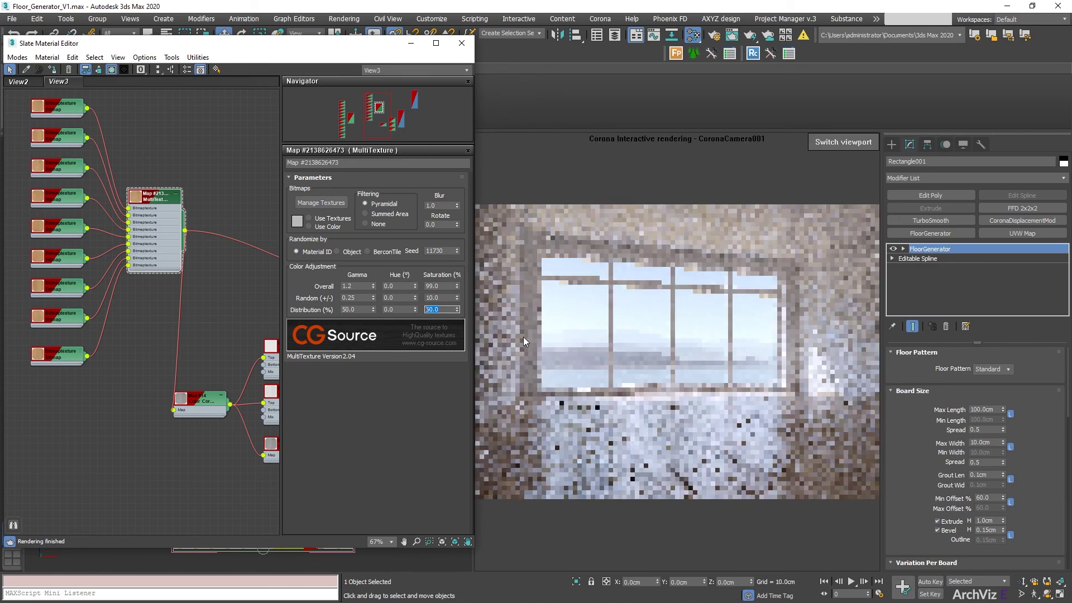
pyautogui.write('10')
pyautogui.press('Return')
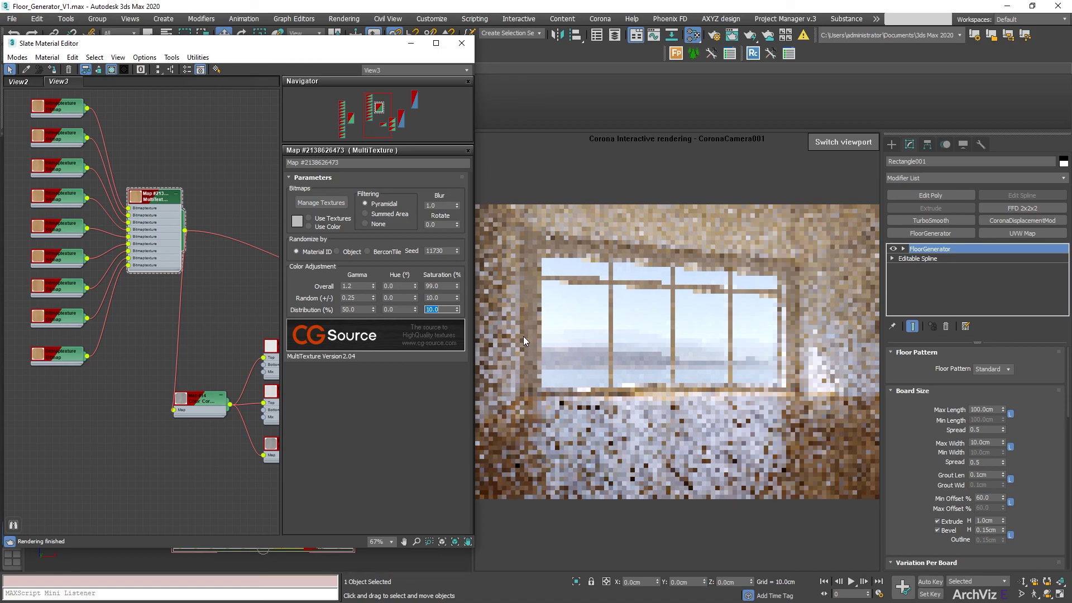